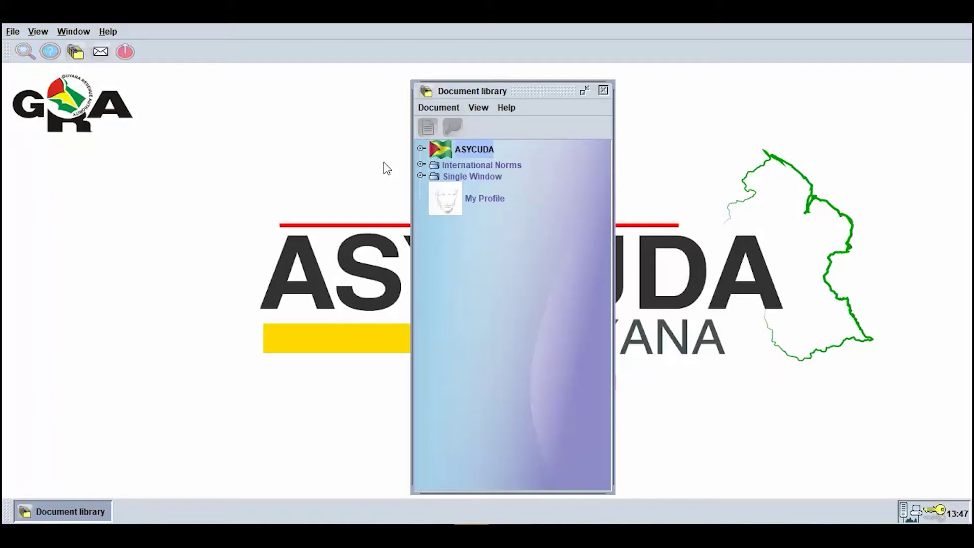
# Create a new Payment Order from ASYCUDA > Accounting & Payment in the Document library.
pyautogui.click(421, 149)
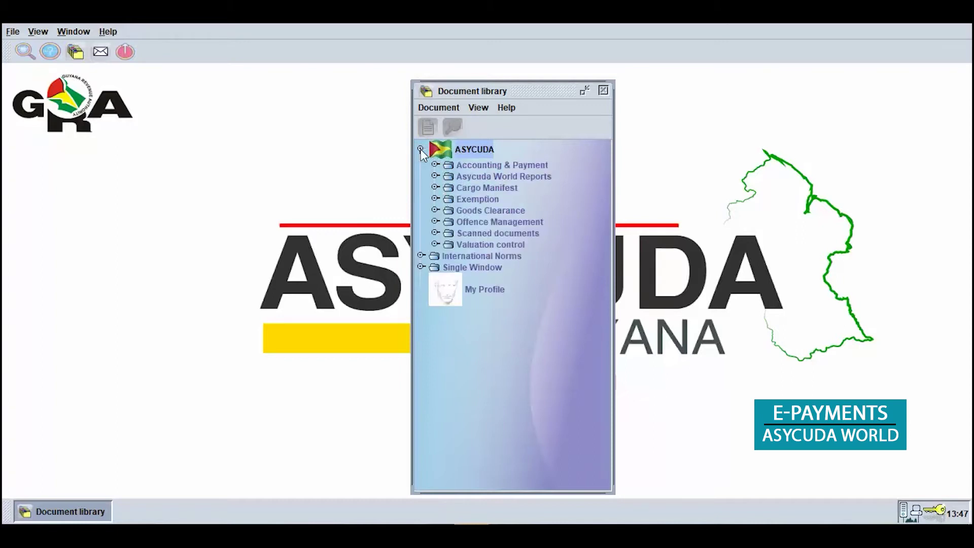
pyautogui.click(436, 164)
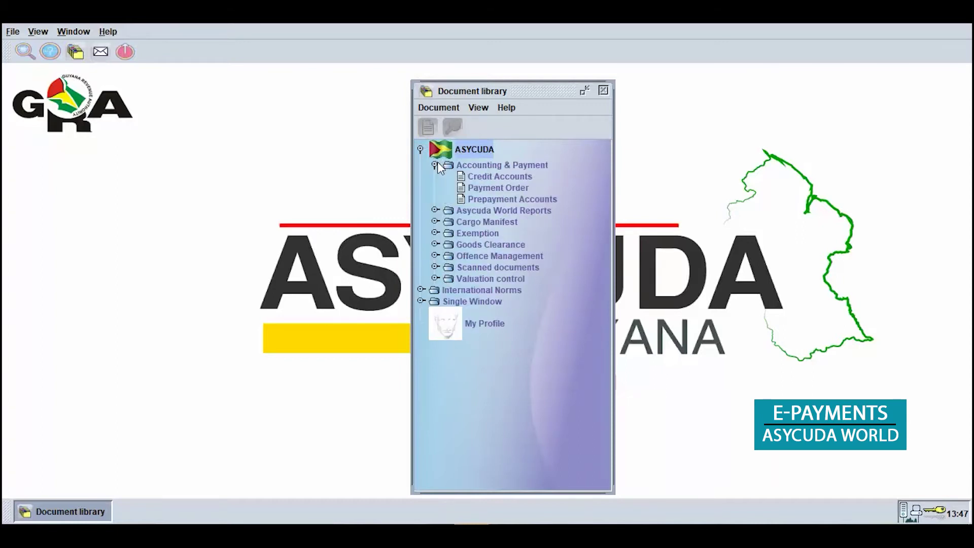
pyautogui.click(463, 189)
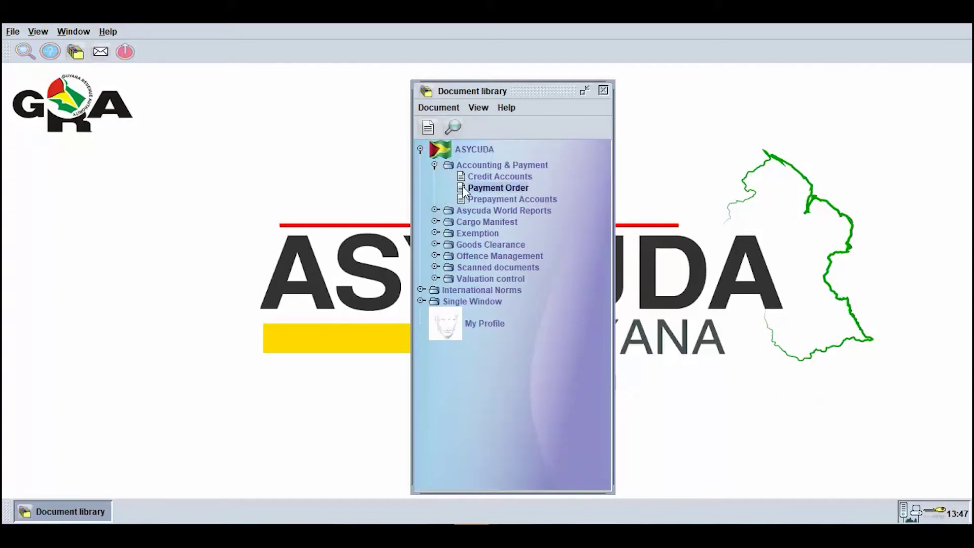
pyautogui.rightClick(462, 187)
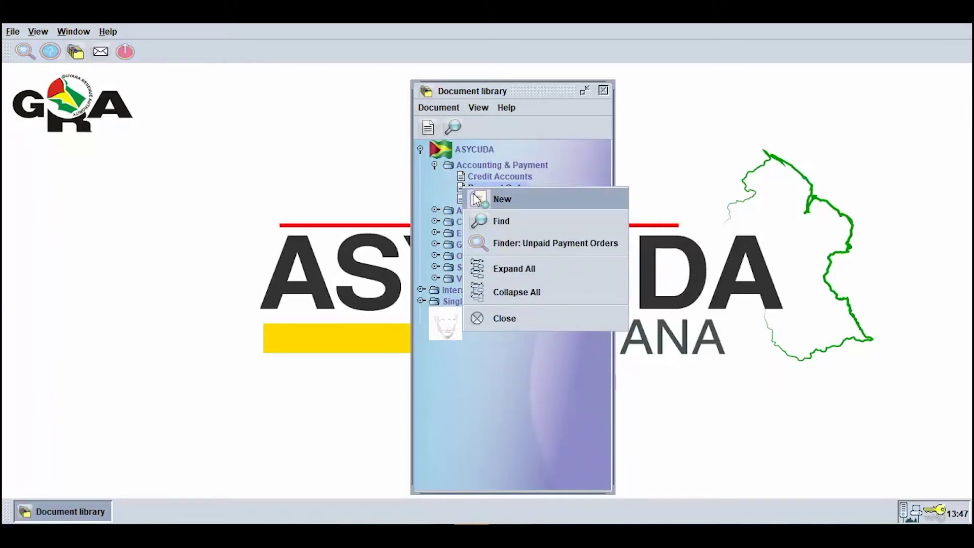
pyautogui.click(477, 199)
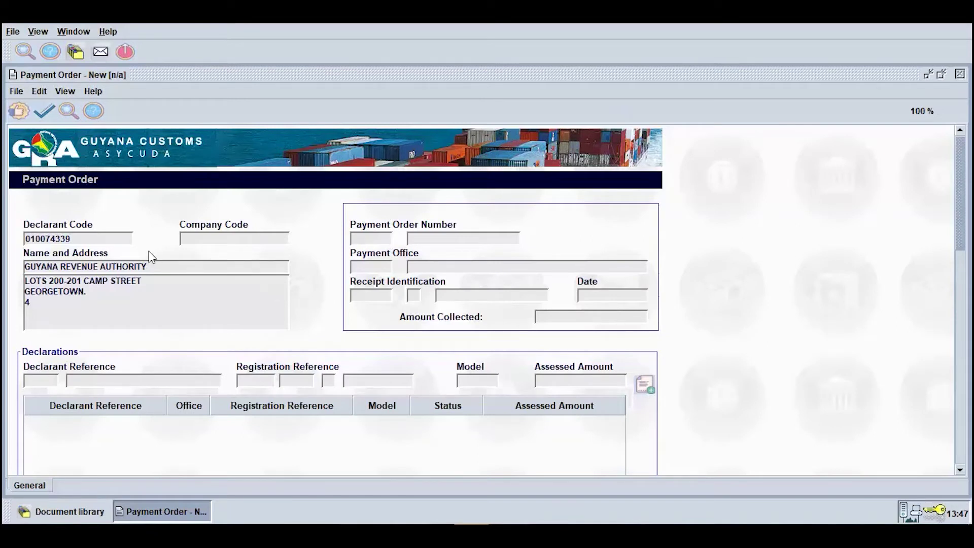
# Enter company code 010074339 and add declaration GY403 2020 C 20.
pyautogui.click(282, 241)
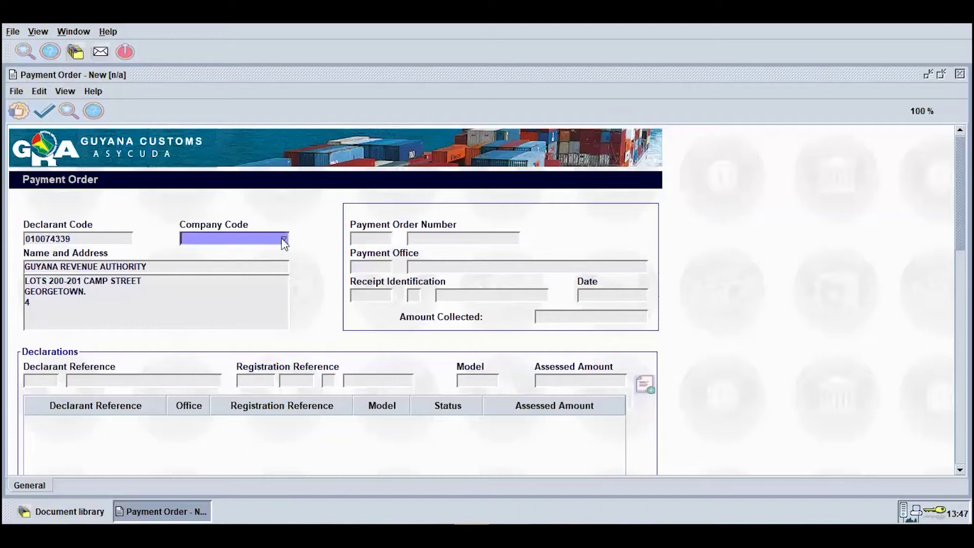
pyautogui.write('010074339')
pyautogui.press('Tab')
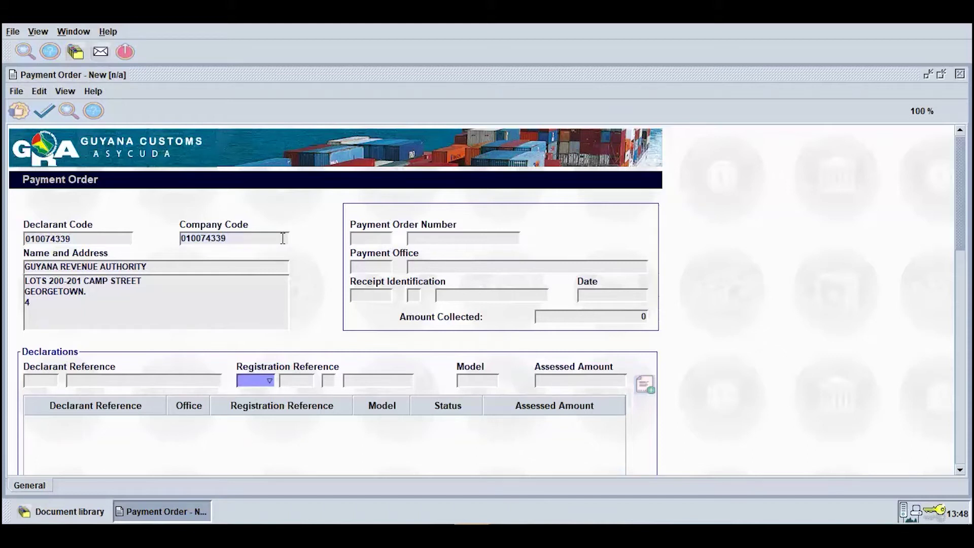
pyautogui.click(269, 380)
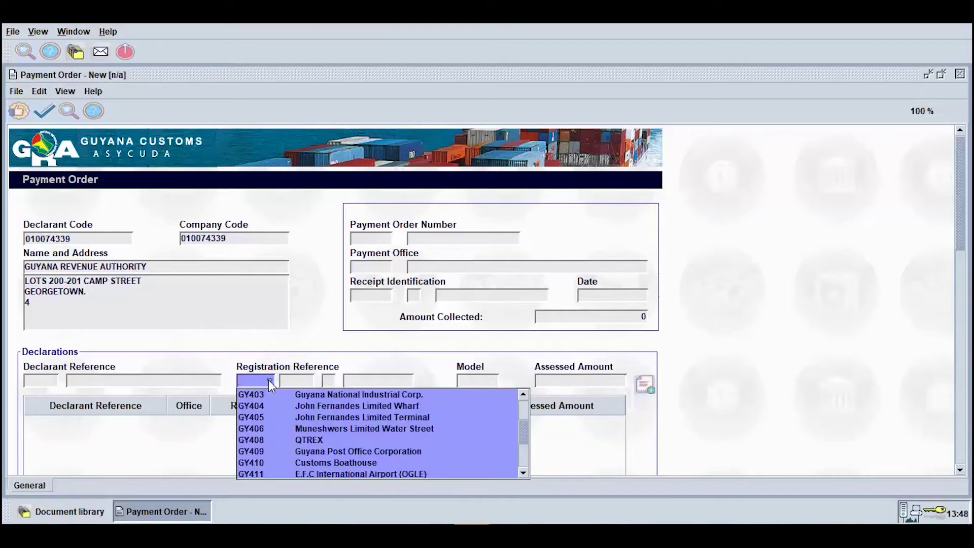
pyautogui.click(270, 394)
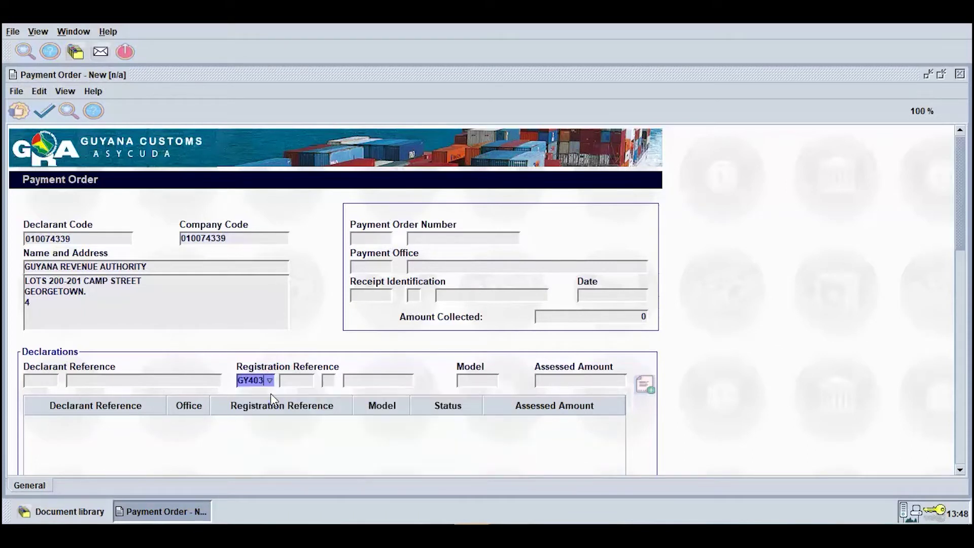
pyautogui.click(308, 379)
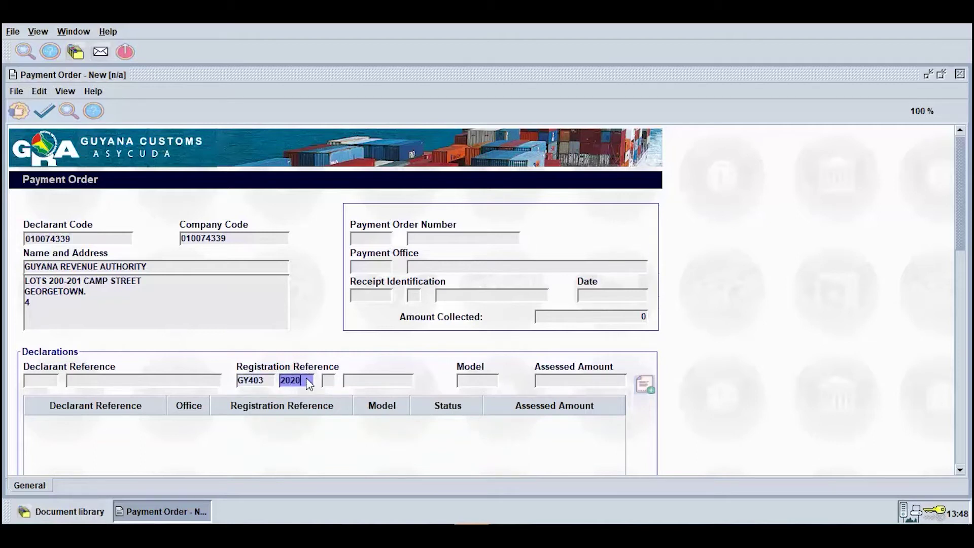
pyautogui.click(330, 381)
pyautogui.write('C')
pyautogui.click(370, 386)
pyautogui.write('20')
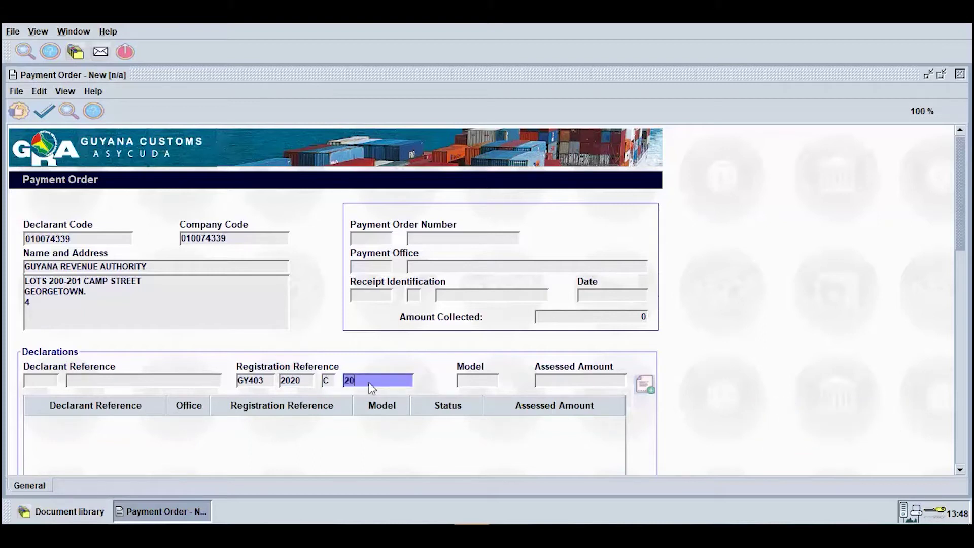
pyautogui.press('Return')
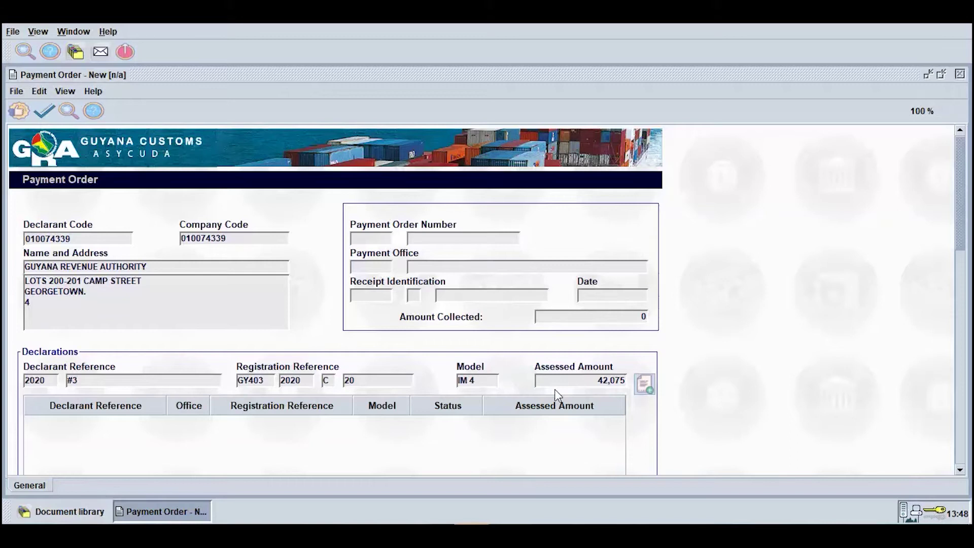
pyautogui.click(644, 387)
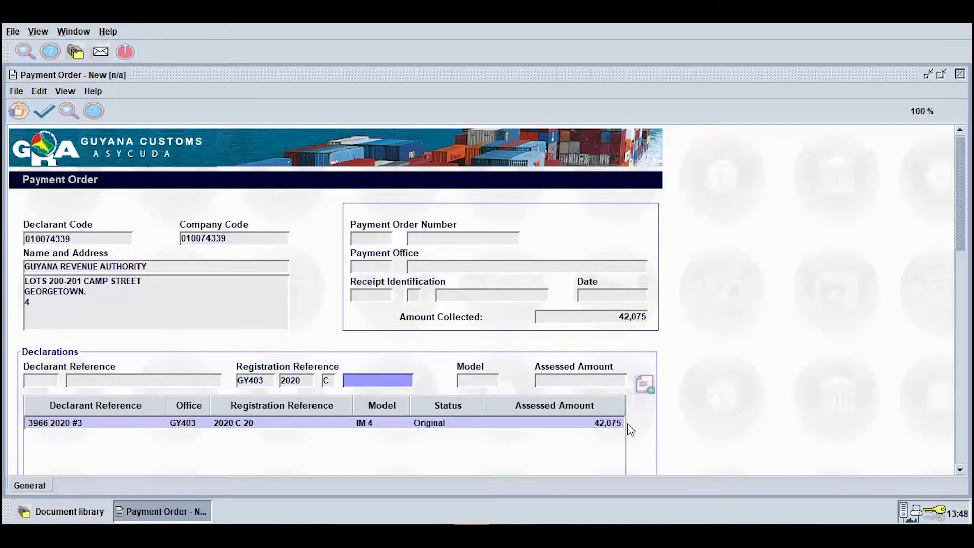
# Add the second declaration, GY404 2020 C 21, to the payment order.
pyautogui.click(270, 381)
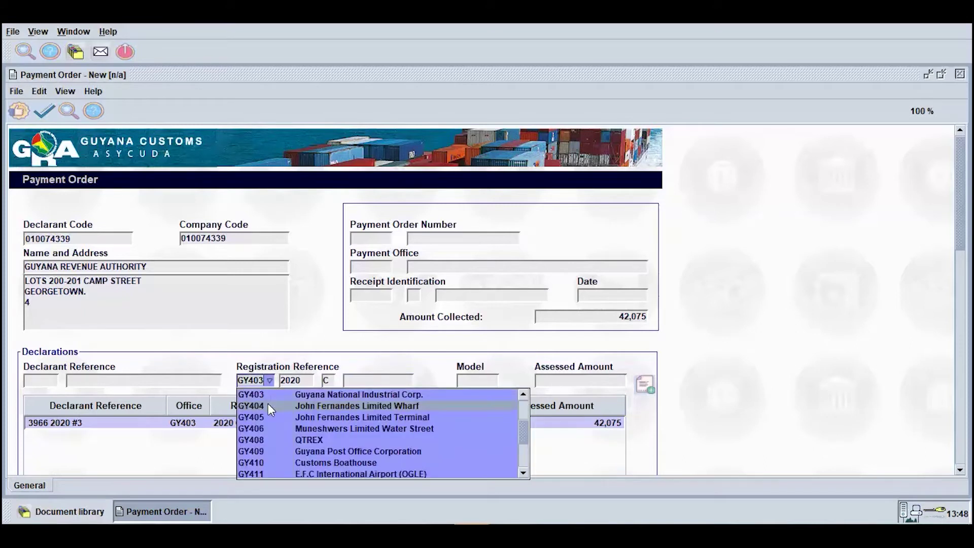
pyautogui.click(267, 405)
pyautogui.click(382, 379)
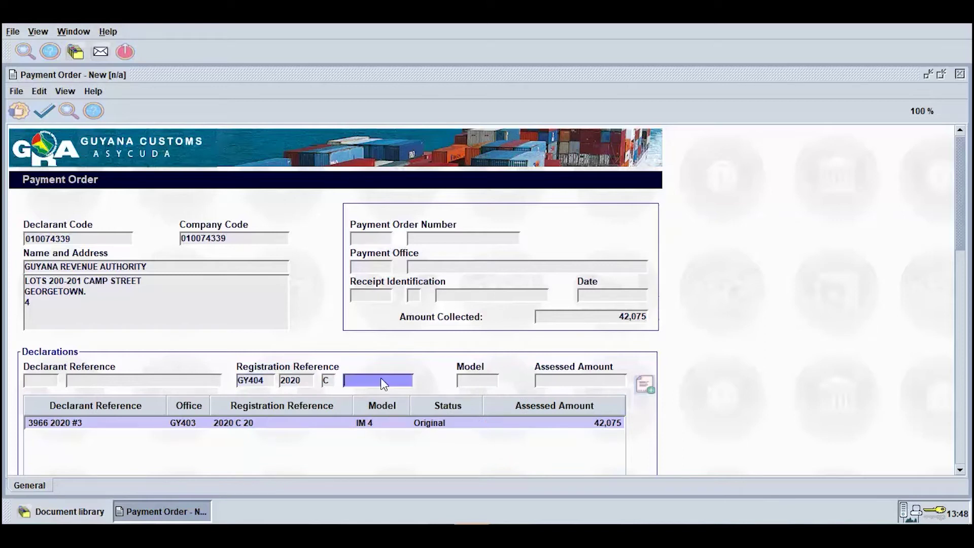
pyautogui.write('21')
pyautogui.press('Tab')
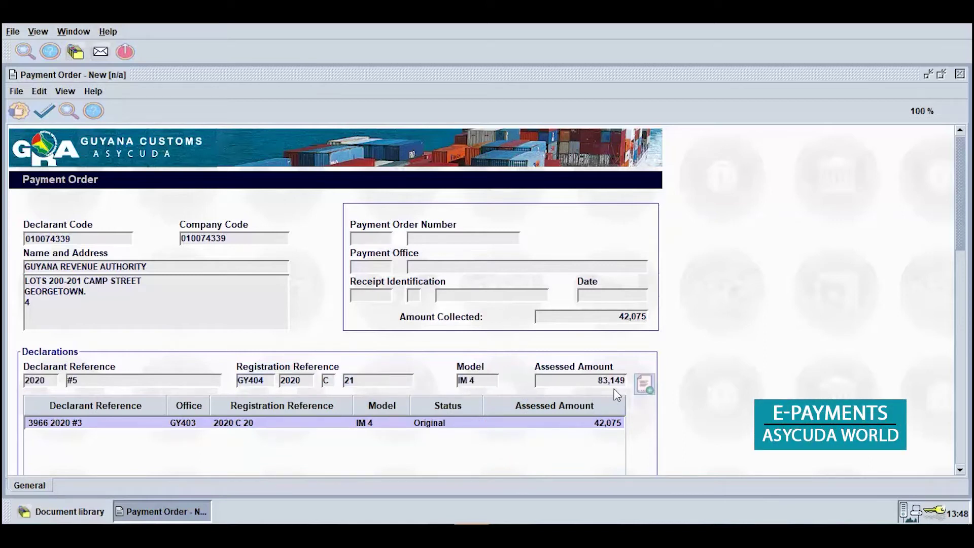
pyautogui.click(644, 385)
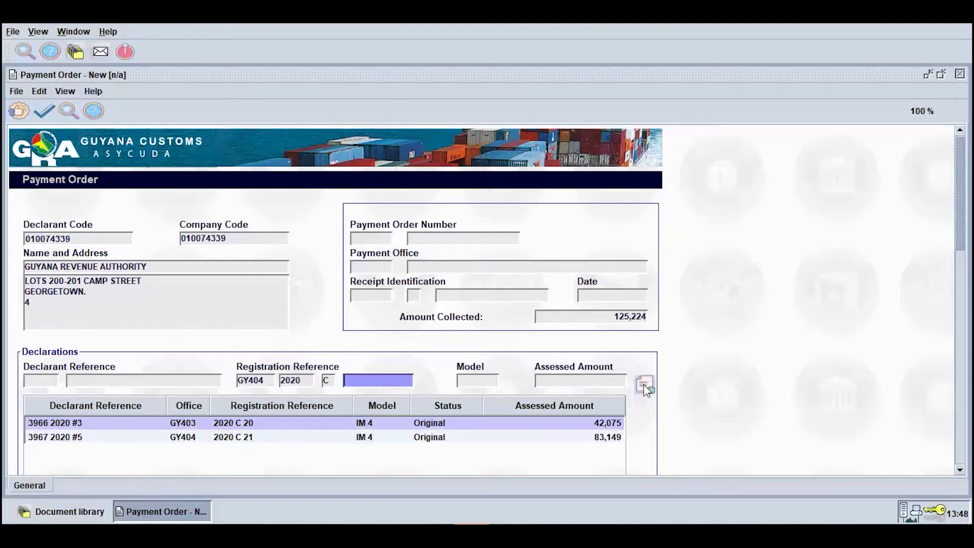
# Add a MOR Moratorium charge of 7,000 with reference ERT34457768 to other duties.
pyautogui.moveTo(962, 225); pyautogui.dragTo(970, 350)
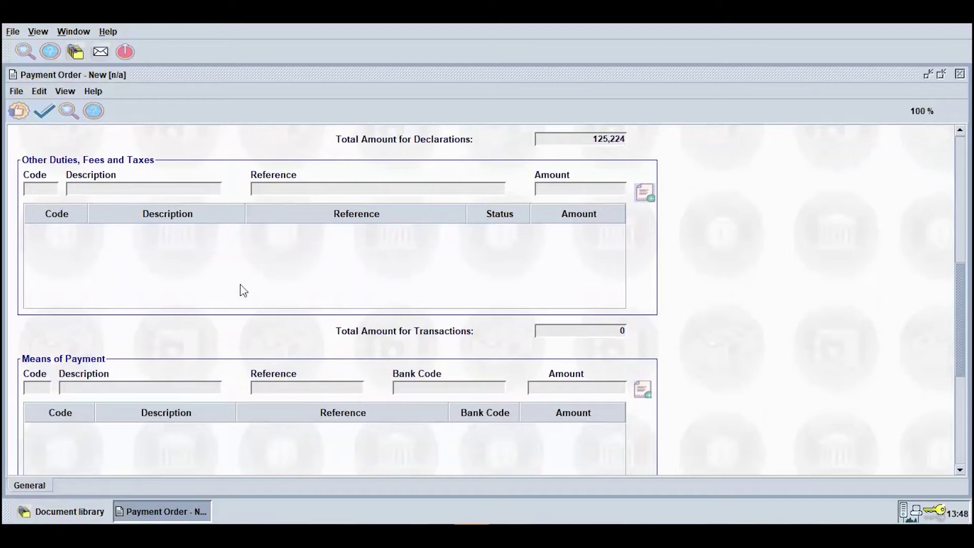
pyautogui.click(39, 189)
pyautogui.click(52, 190)
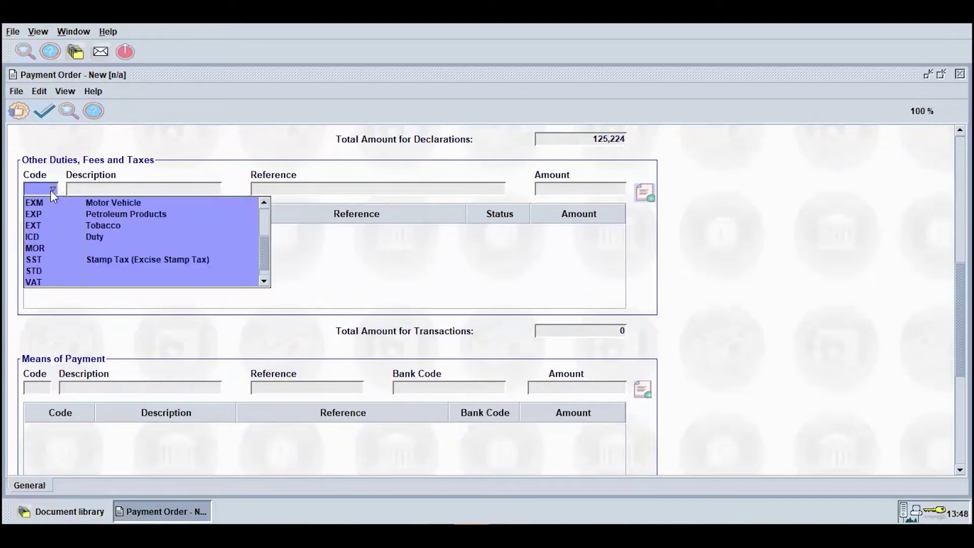
pyautogui.click(38, 249)
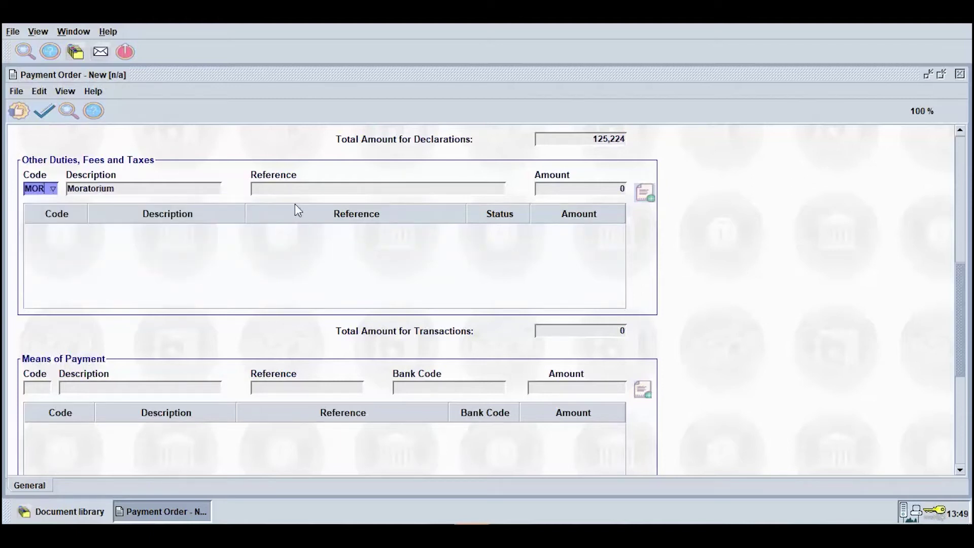
pyautogui.click(368, 190)
pyautogui.write('ERT34457768')
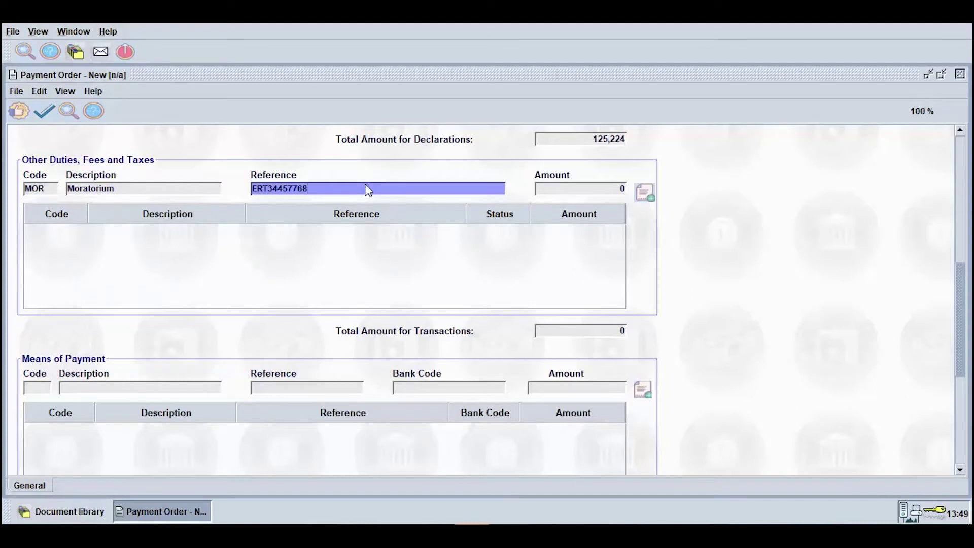
pyautogui.press('Tab')
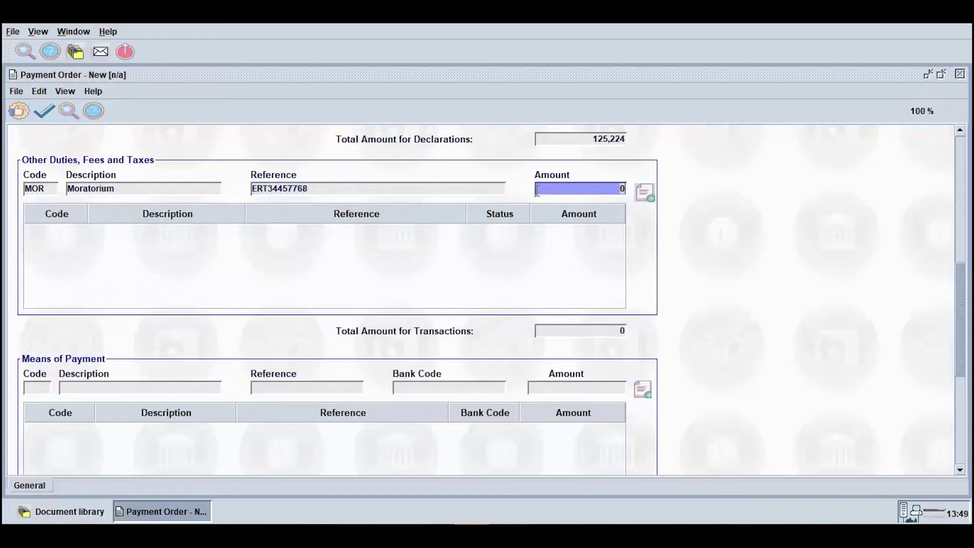
pyautogui.write('7000')
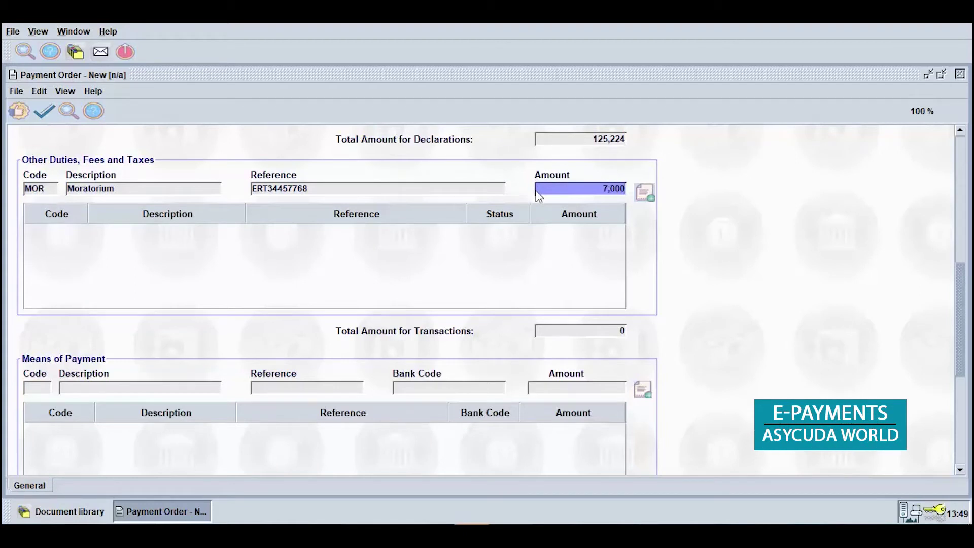
pyautogui.press('Tab')
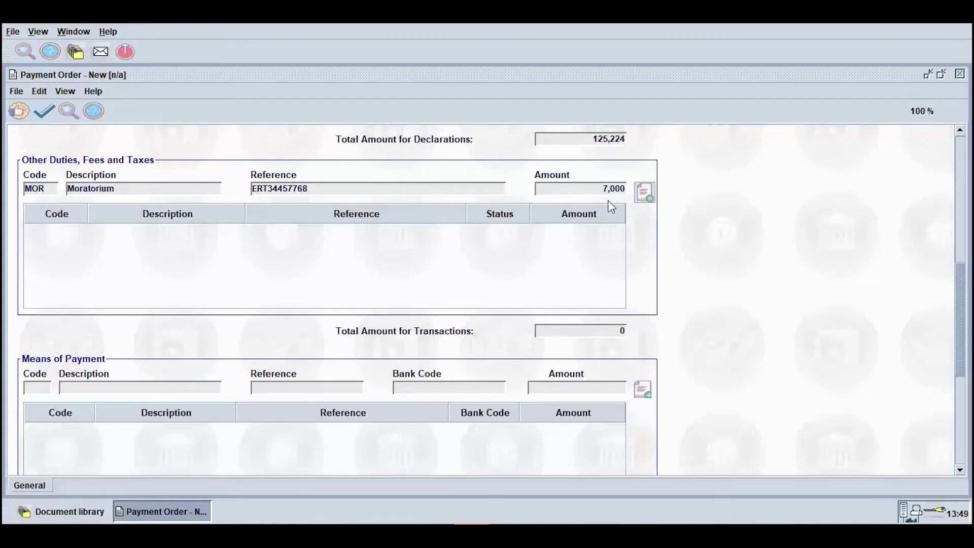
pyautogui.click(638, 197)
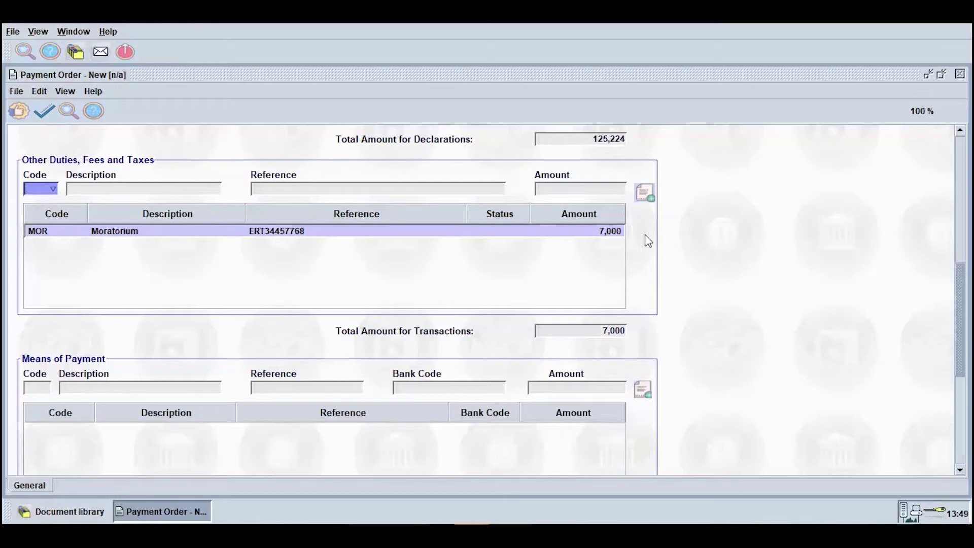
# Verify the payment order without errors and generate it as 2020-152.
pyautogui.moveTo(959, 312); pyautogui.dragTo(964, 417)
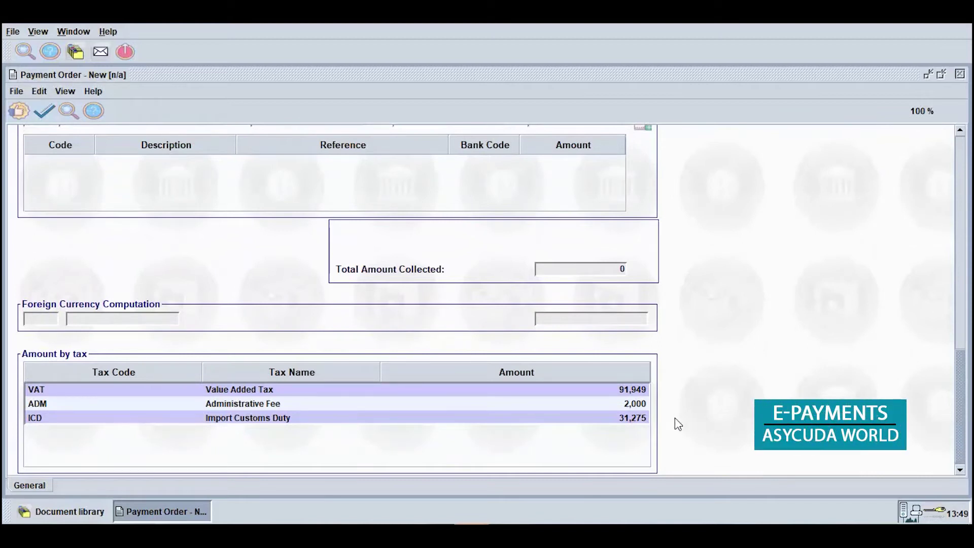
pyautogui.click(24, 119)
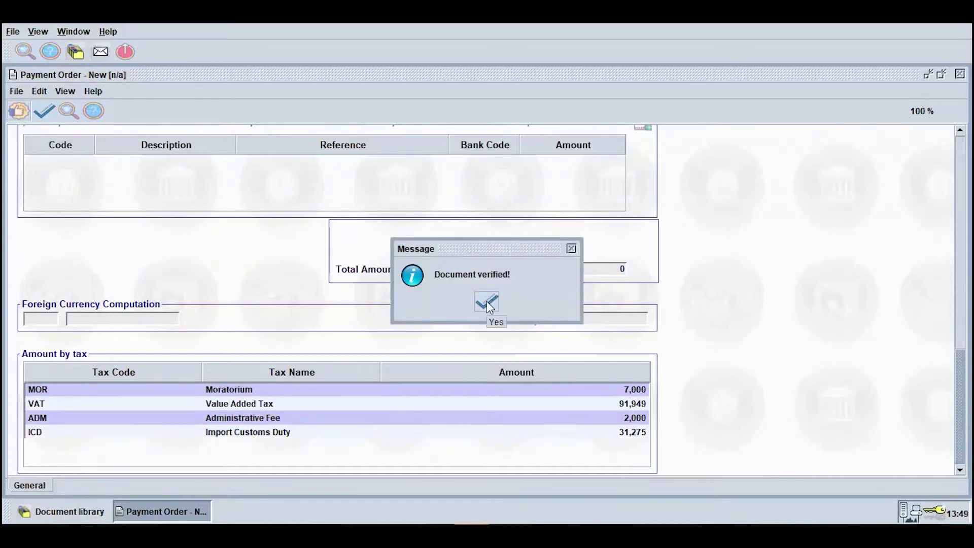
pyautogui.click(486, 302)
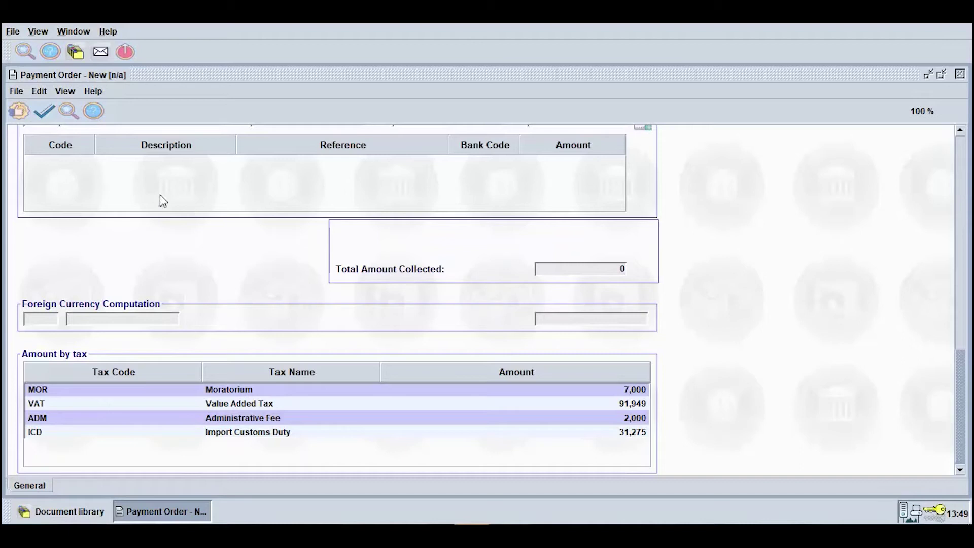
pyautogui.click(46, 119)
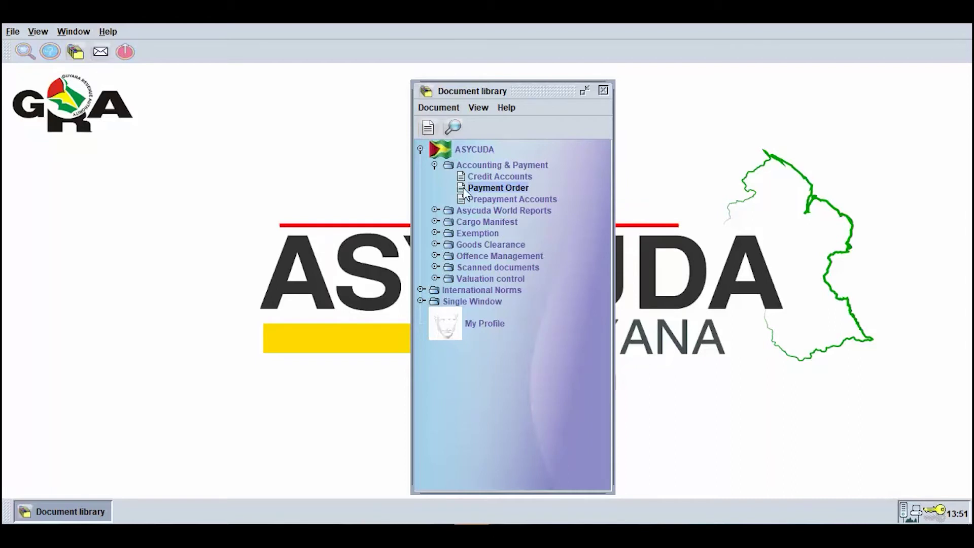
# Search for Reference Year equals 2020 and Number equals 152, and open the result for update.
pyautogui.rightClick(465, 194)
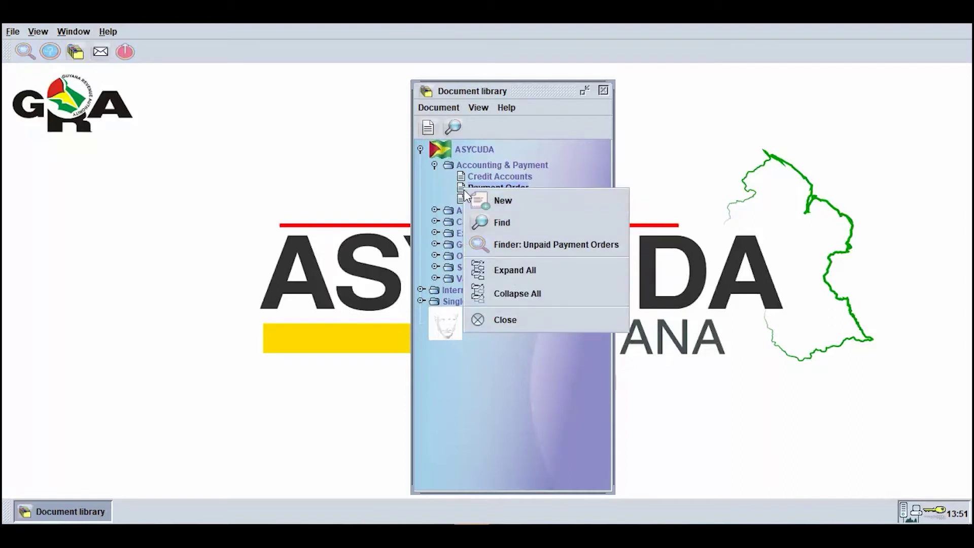
pyautogui.click(472, 214)
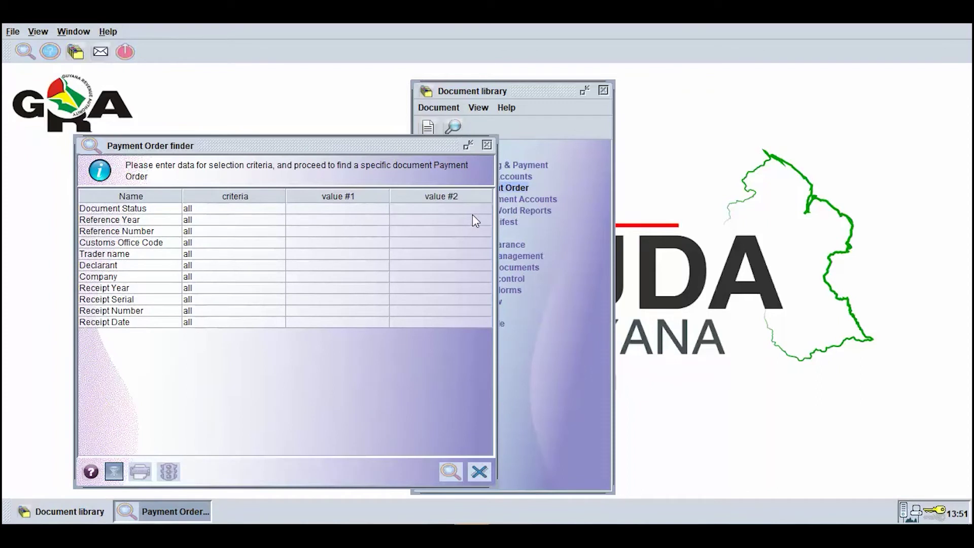
pyautogui.click(265, 218)
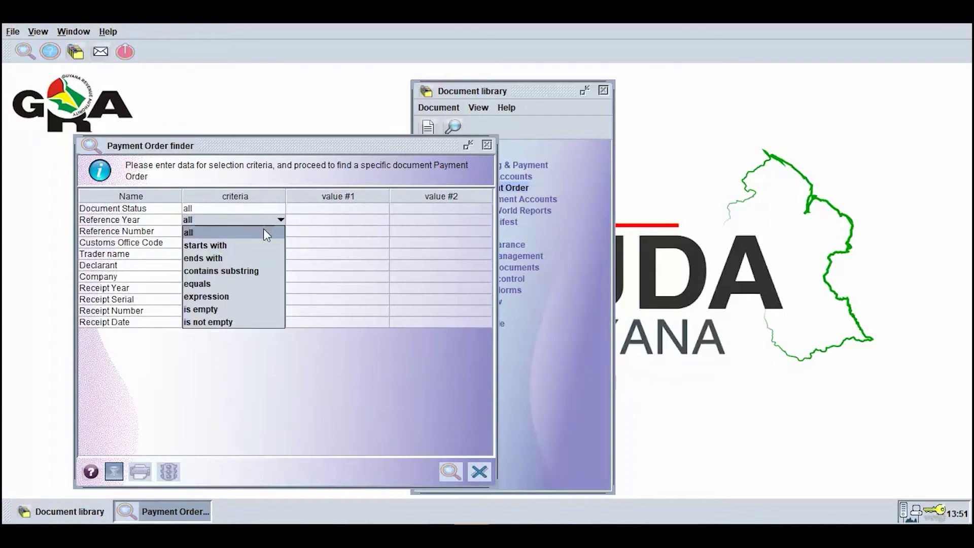
pyautogui.click(250, 283)
pyautogui.write('2020')
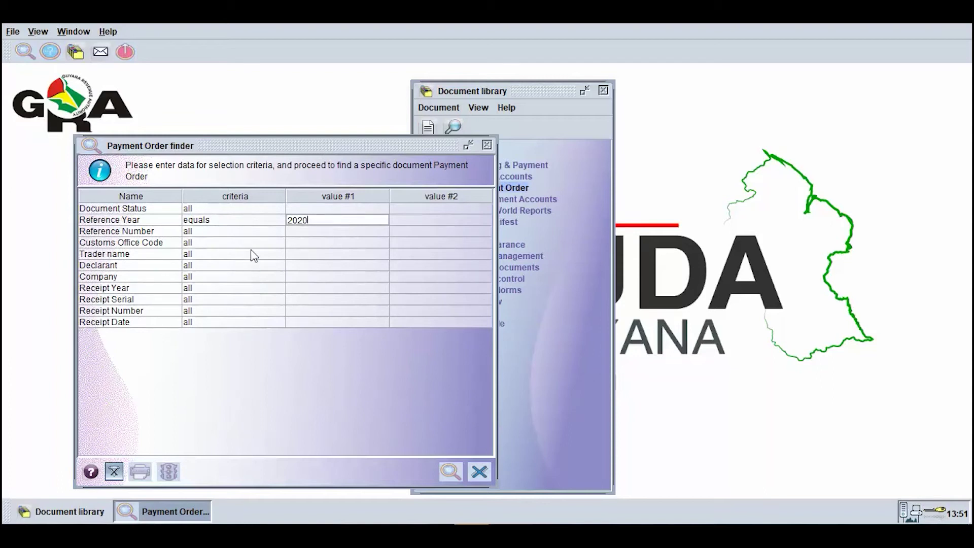
pyautogui.click(251, 231)
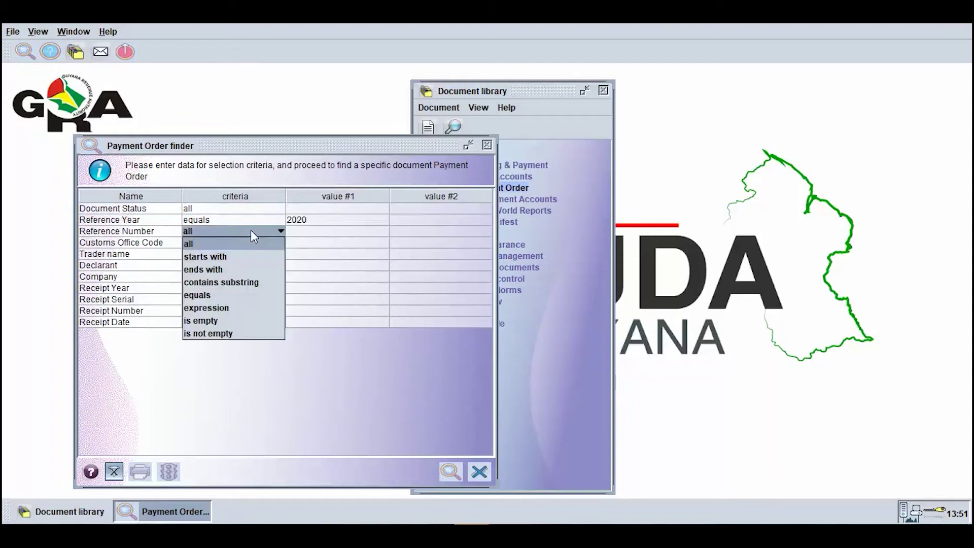
pyautogui.click(237, 294)
pyautogui.write('152')
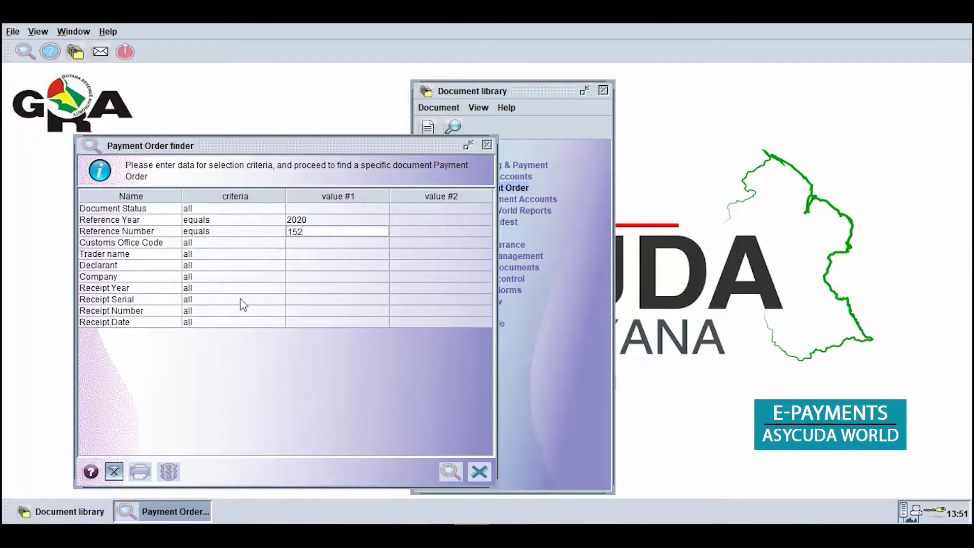
pyautogui.click(446, 472)
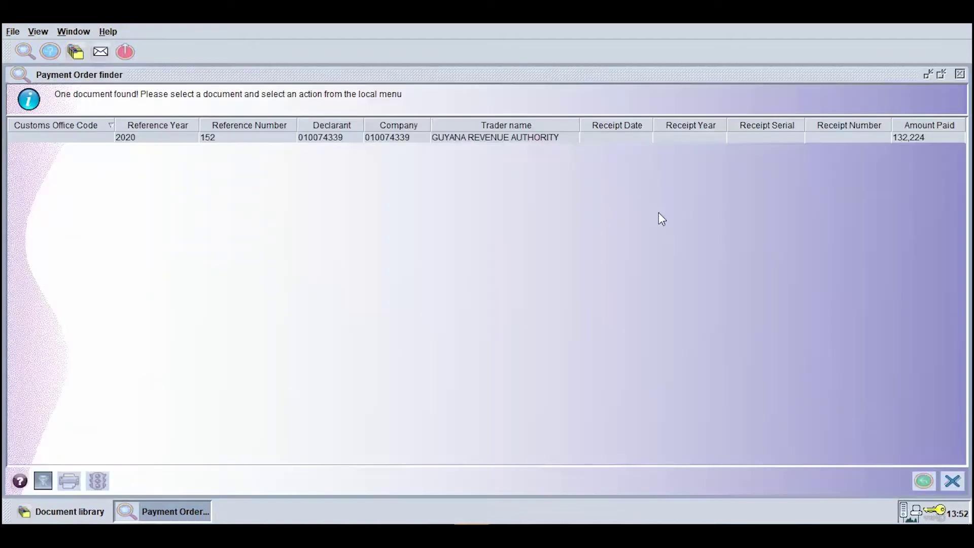
pyautogui.rightClick(627, 144)
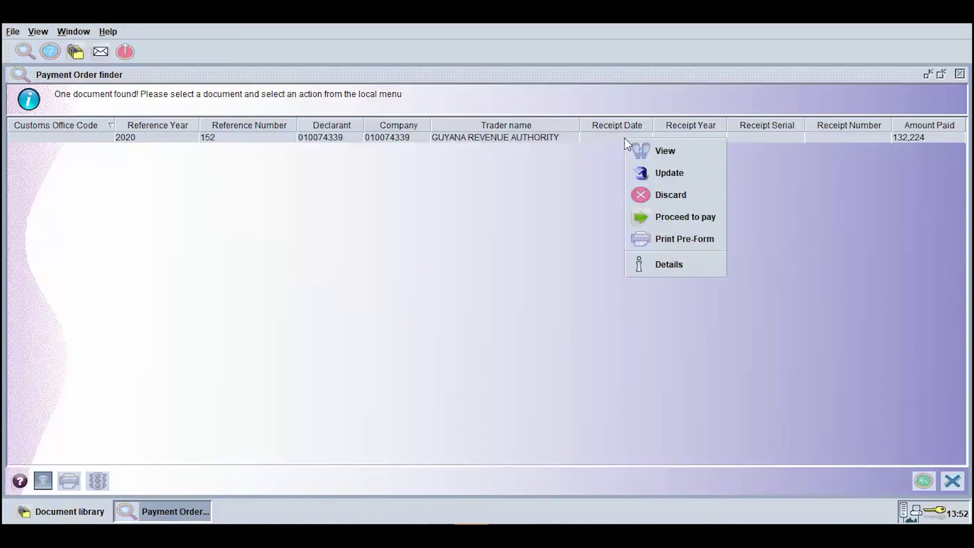
pyautogui.click(631, 171)
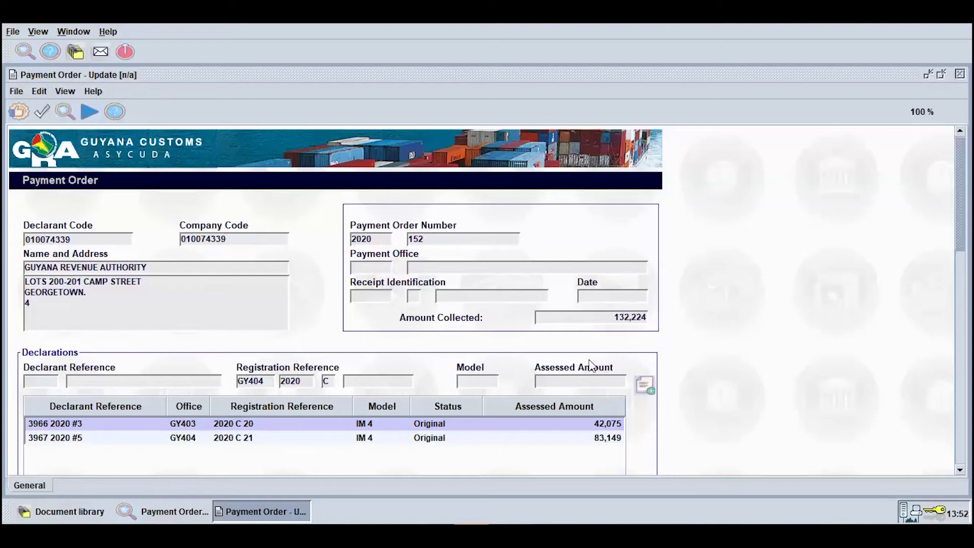
# Delete declaration 3966 2020 #3, verify, and save the modified order 2020-152.
pyautogui.scroll(-1, 507, 406)
pyautogui.click(493, 394)
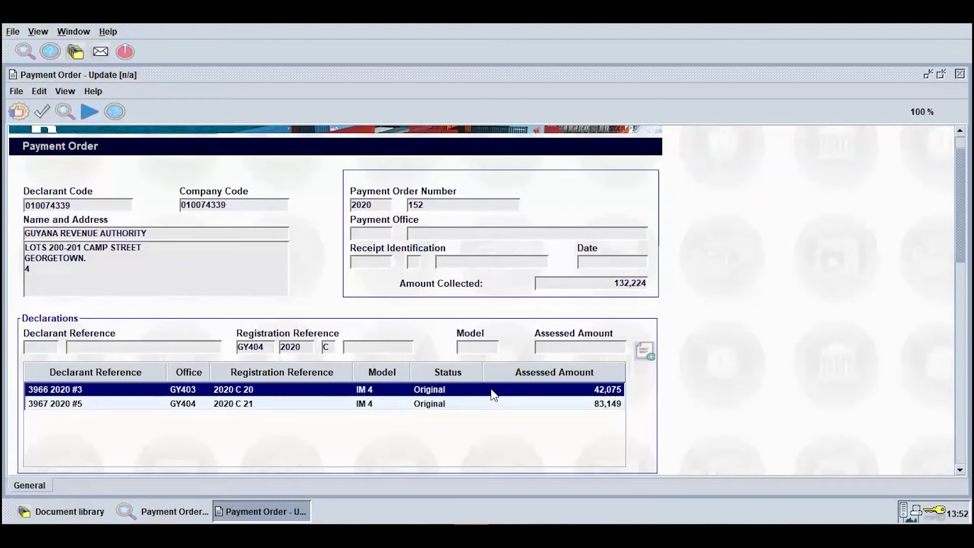
pyautogui.rightClick(493, 394)
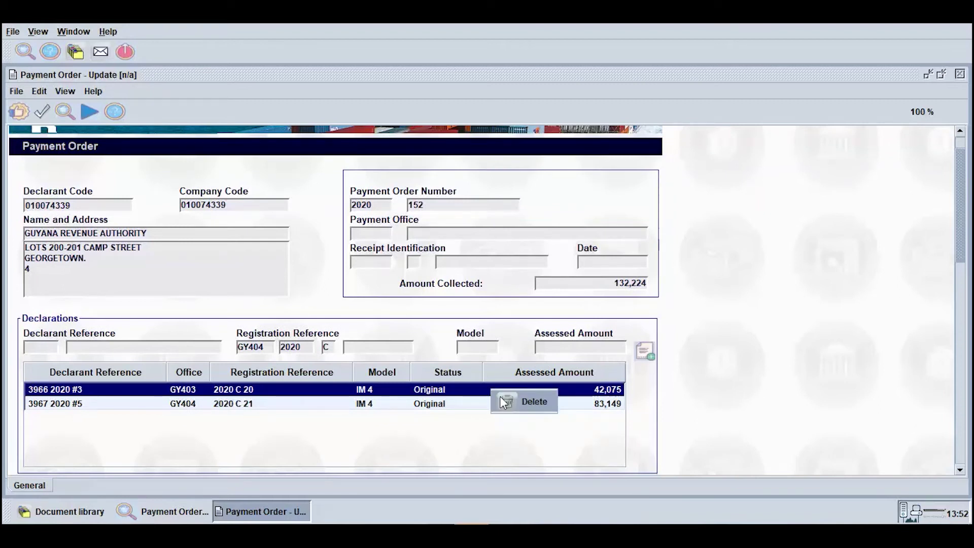
pyautogui.click(500, 400)
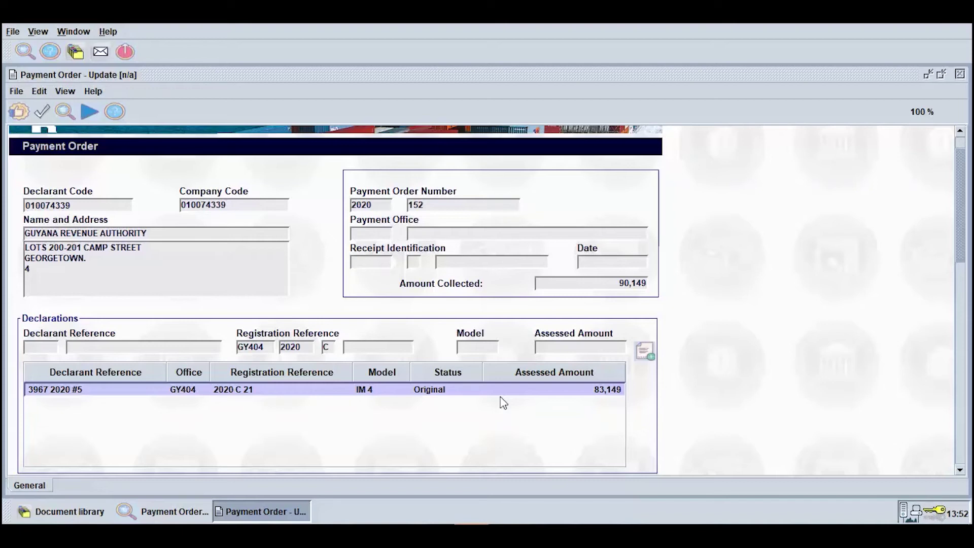
pyautogui.click(19, 112)
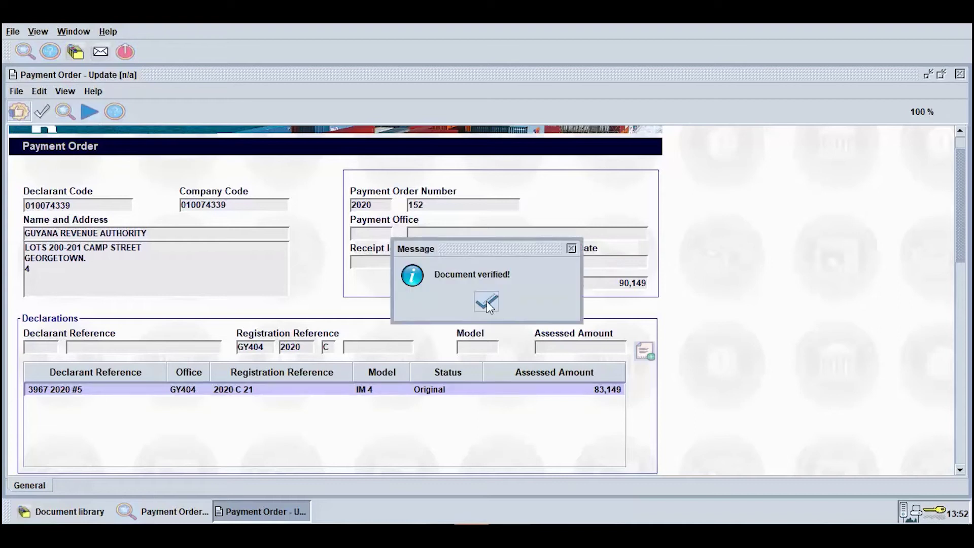
pyautogui.click(486, 302)
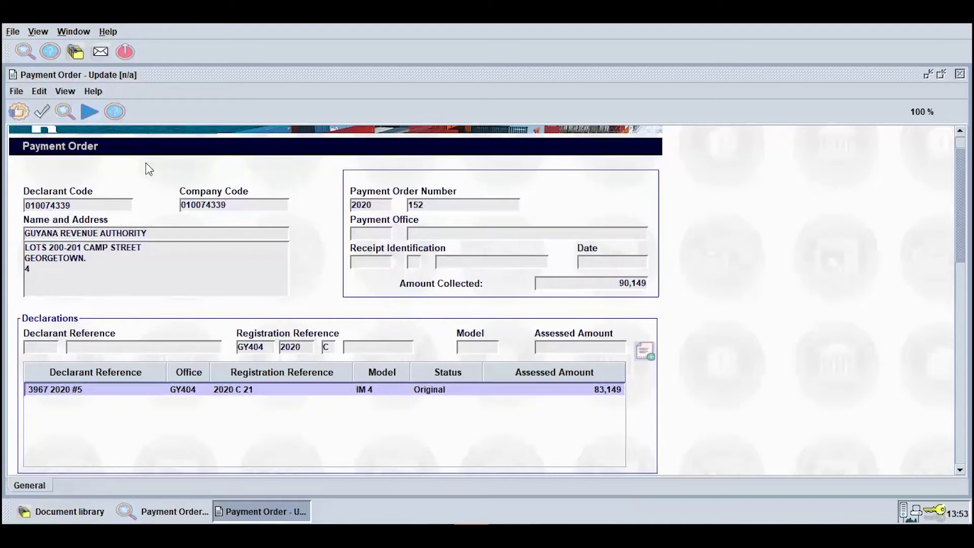
pyautogui.click(47, 122)
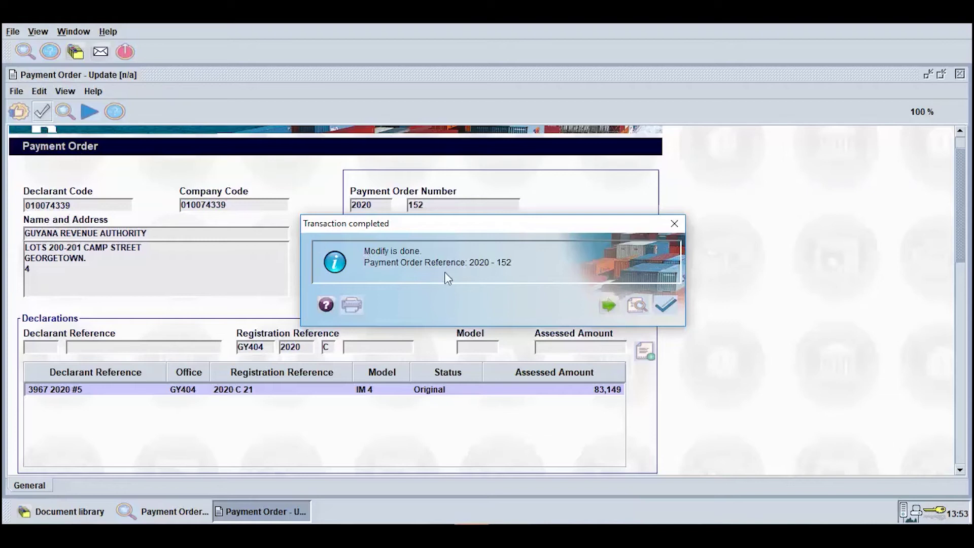
# Send payment order 2020-152 to pay and confirm.
pyautogui.click(662, 314)
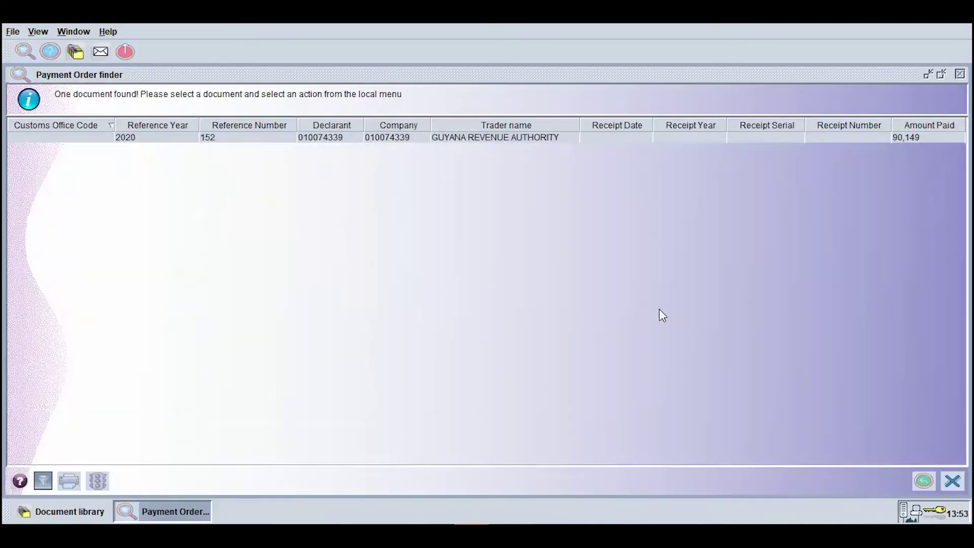
pyautogui.rightClick(613, 144)
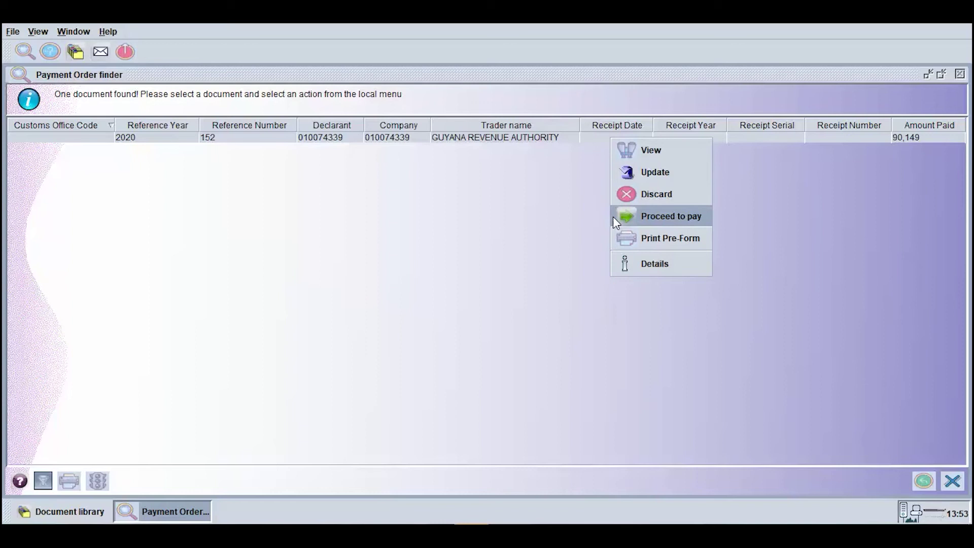
pyautogui.click(614, 218)
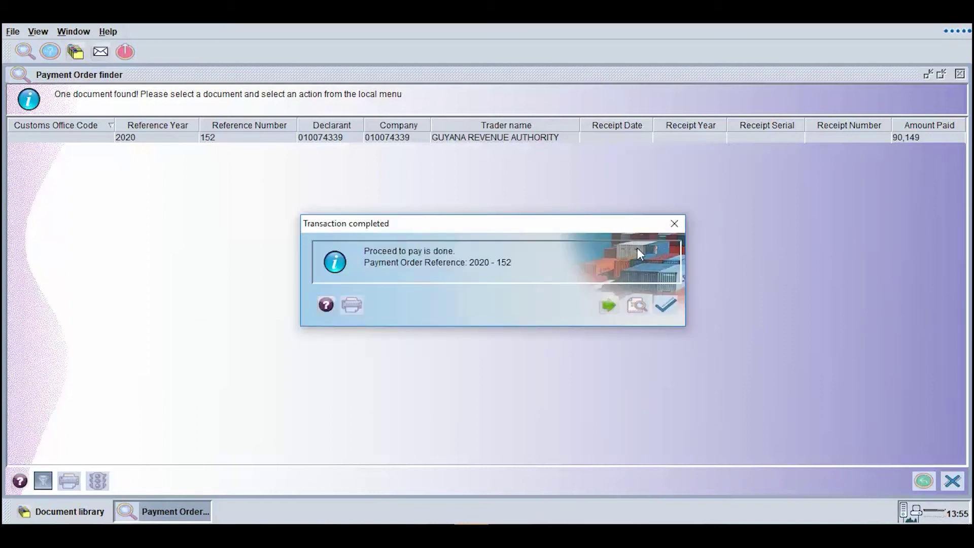
pyautogui.click(663, 306)
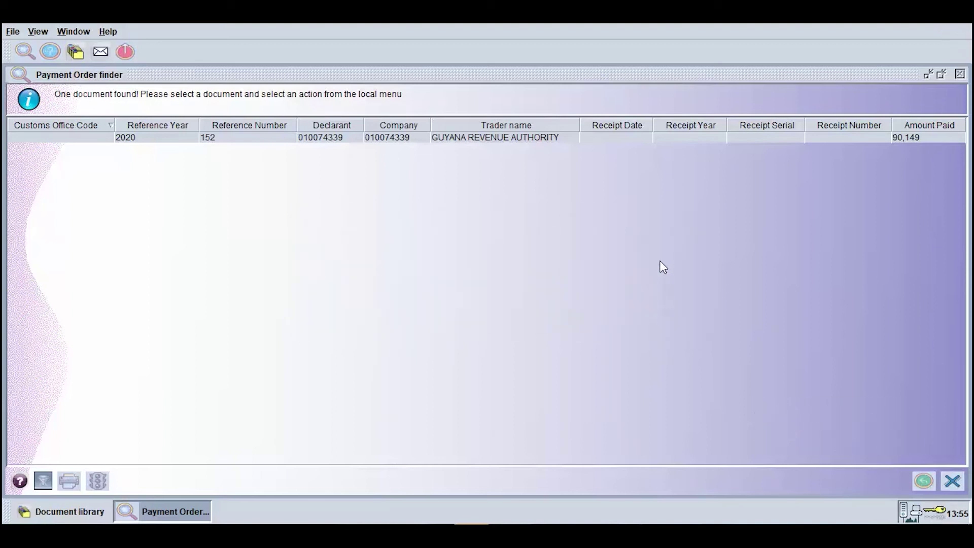
# Print the pre-form for payment order 2020-152 as a PDF.
pyautogui.rightClick(673, 139)
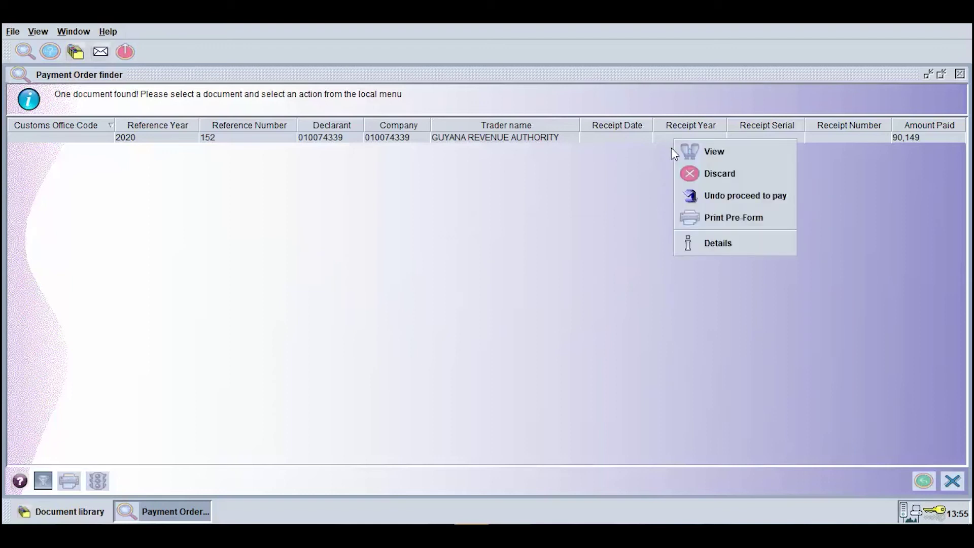
pyautogui.click(678, 217)
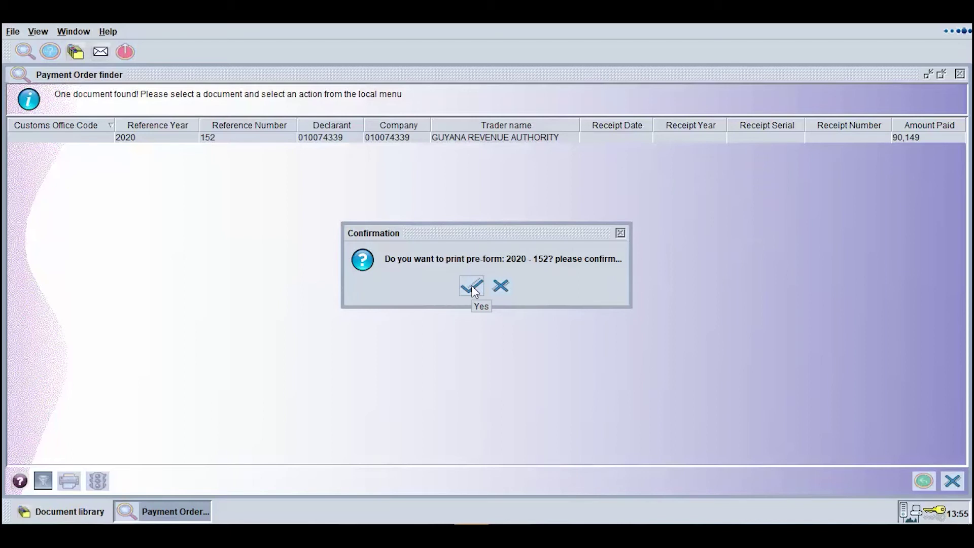
pyautogui.click(472, 287)
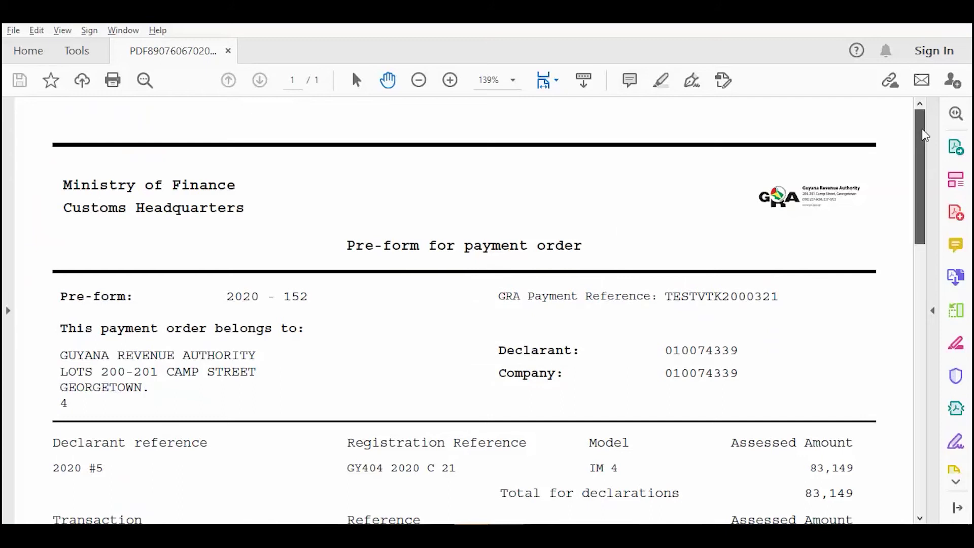
# Scroll the 2020-152 pre-form PDF down to its declaration totals.
pyautogui.moveTo(924, 134); pyautogui.dragTo(929, 210)
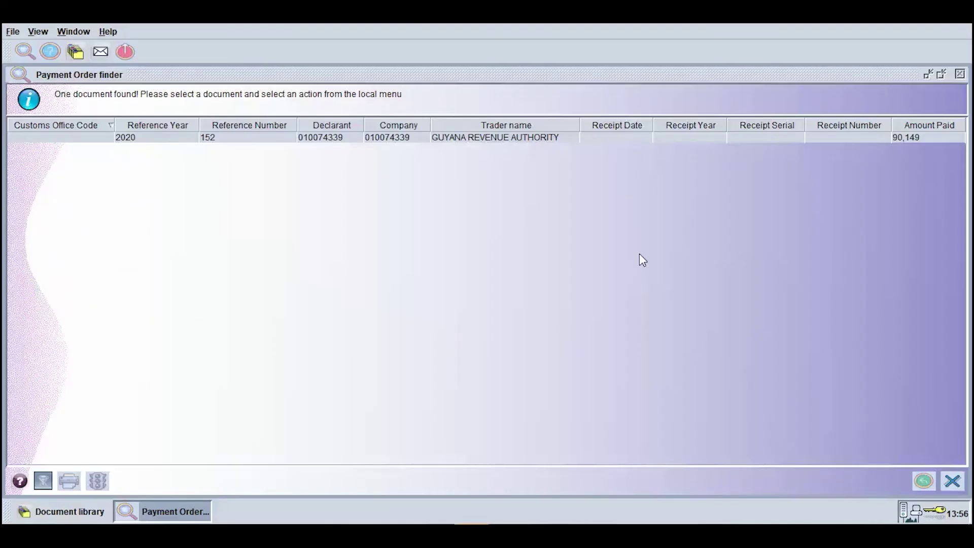
# Undo proceed-to-pay on order 2020-152, then send it to pay again.
pyautogui.rightClick(624, 140)
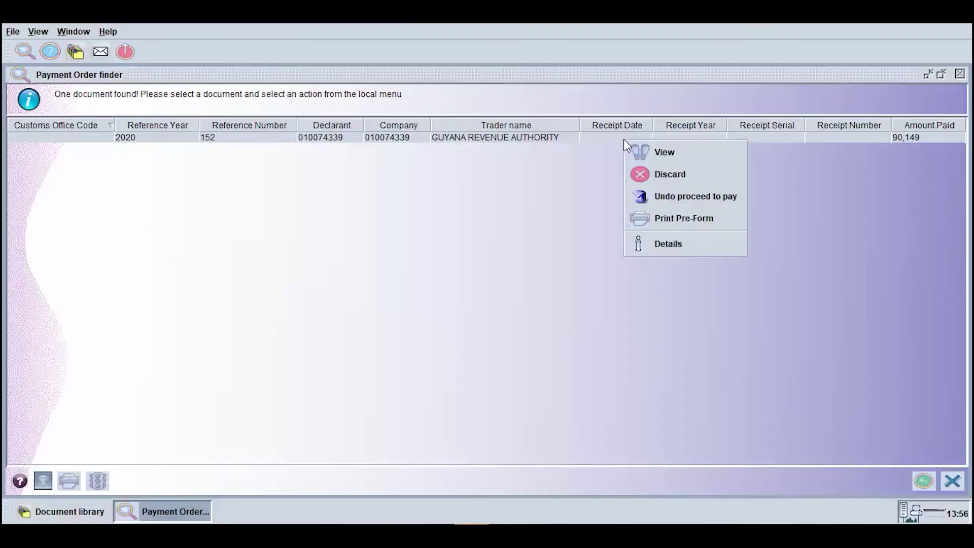
pyautogui.click(629, 191)
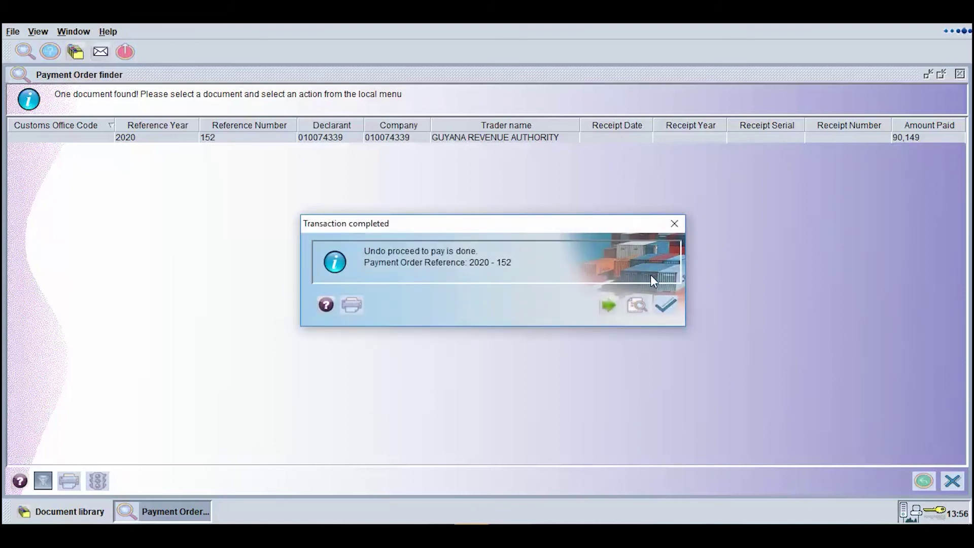
pyautogui.click(663, 305)
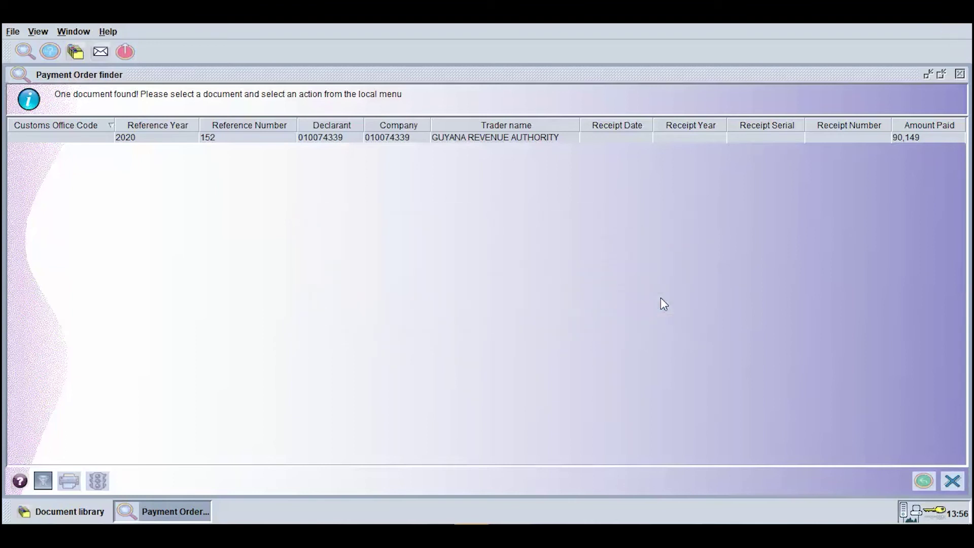
pyautogui.rightClick(611, 139)
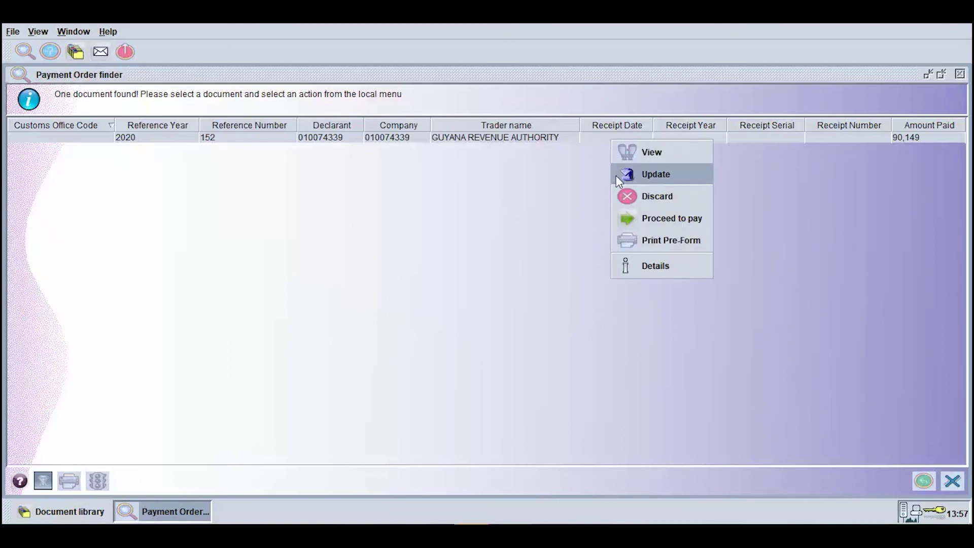
pyautogui.click(613, 219)
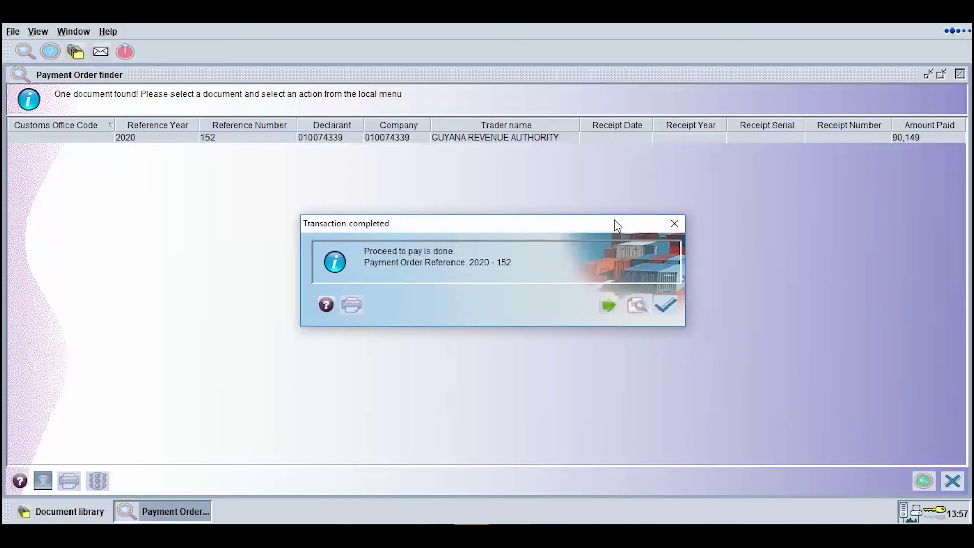
pyautogui.click(660, 305)
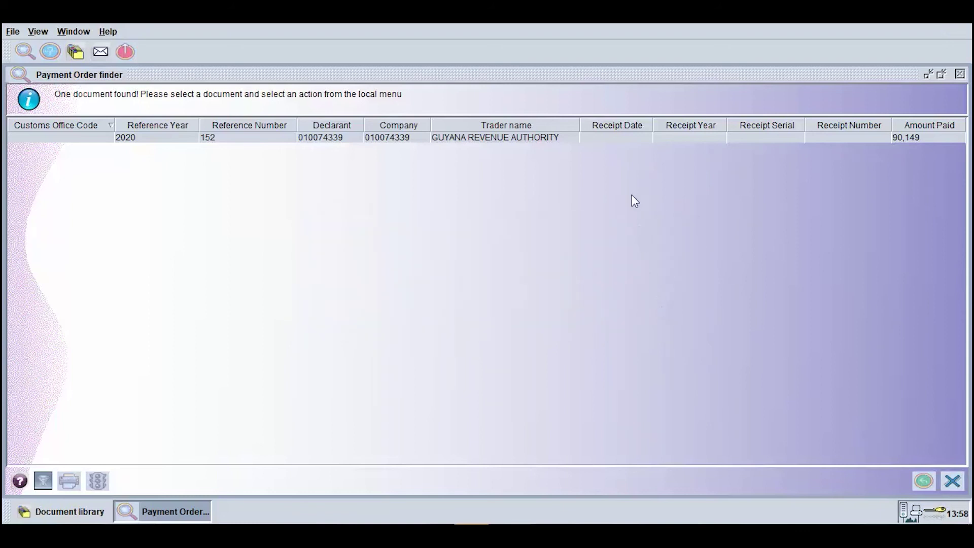
# Reprint the 2020-152 pre-form and scroll through the PDF.
pyautogui.rightClick(618, 141)
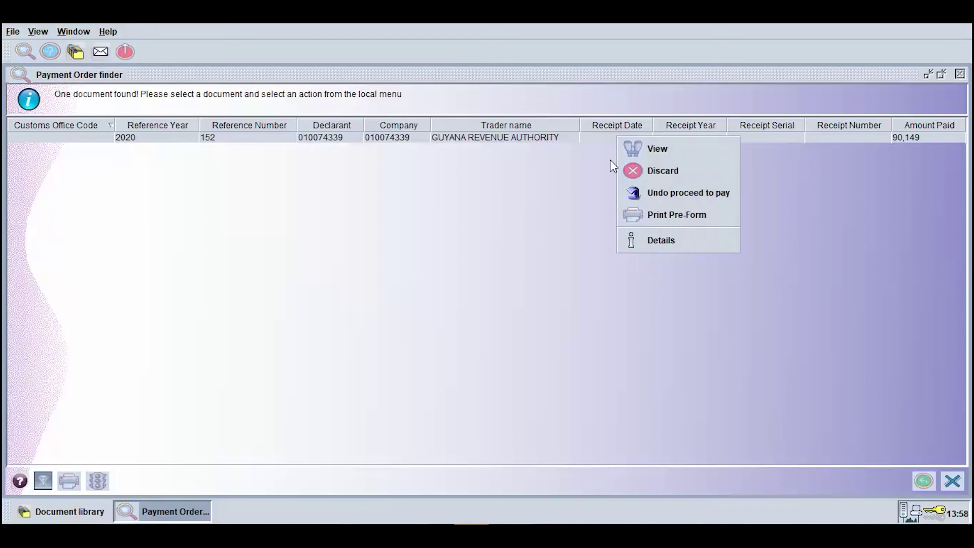
pyautogui.click(625, 216)
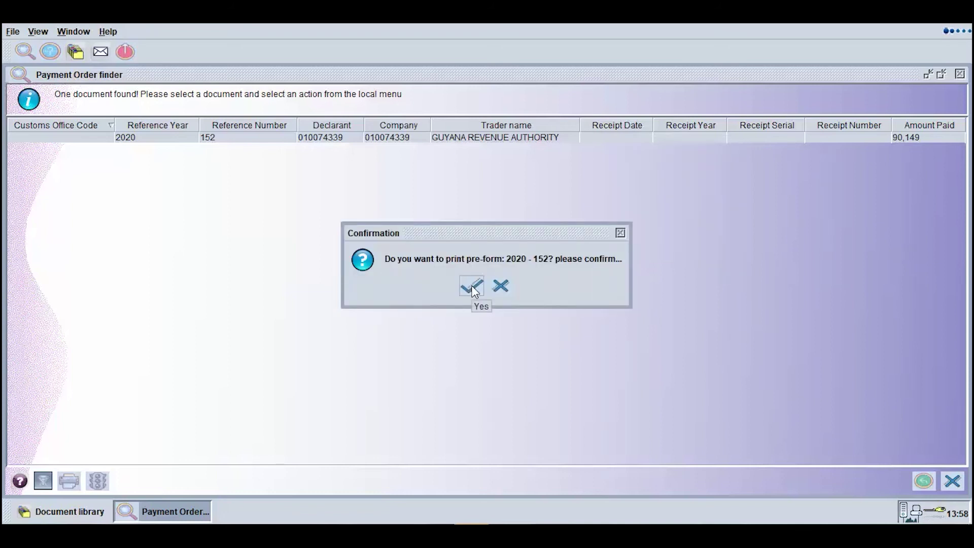
pyautogui.click(472, 287)
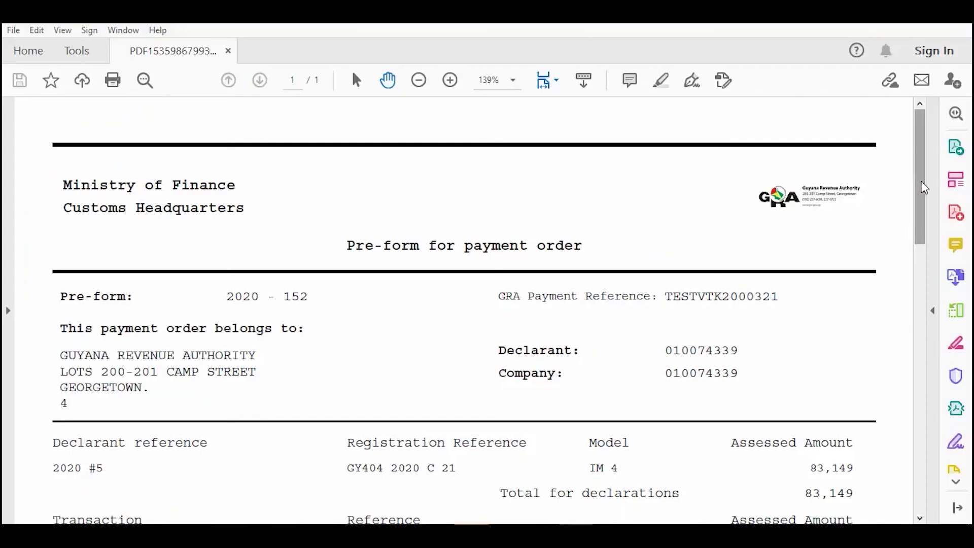
pyautogui.moveTo(922, 181); pyautogui.dragTo(928, 253)
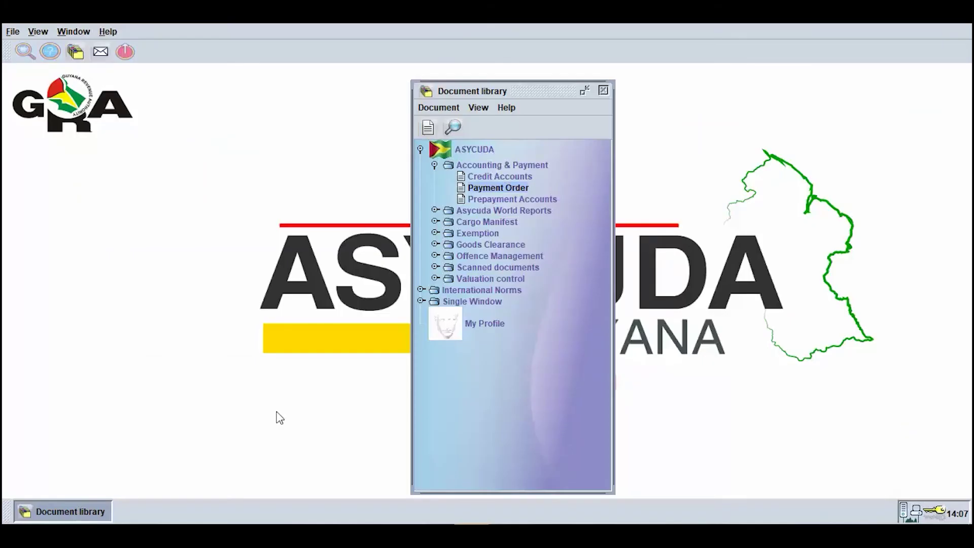
# Read the new robot mail, then search again to find 2020-152 receipted as 2020 R 94.
pyautogui.click(250, 170)
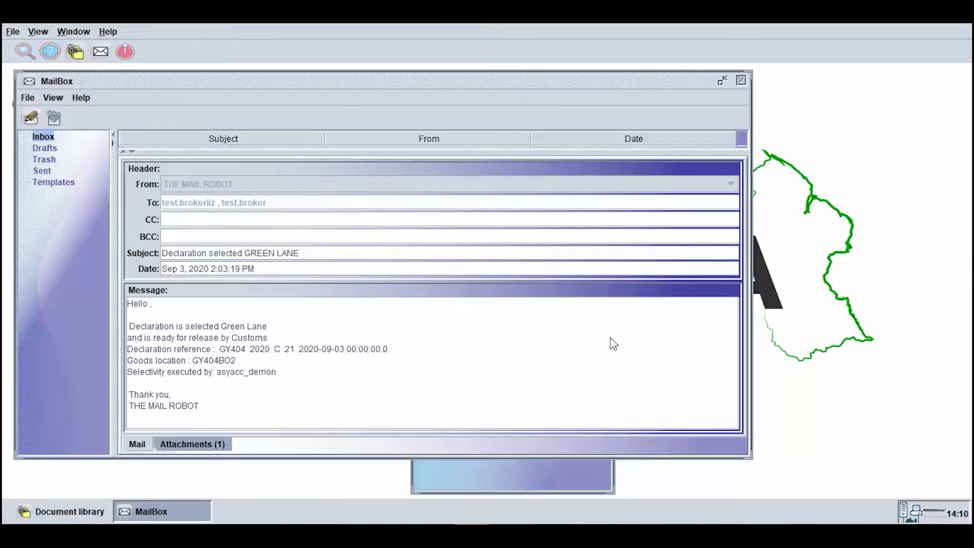
pyautogui.click(740, 81)
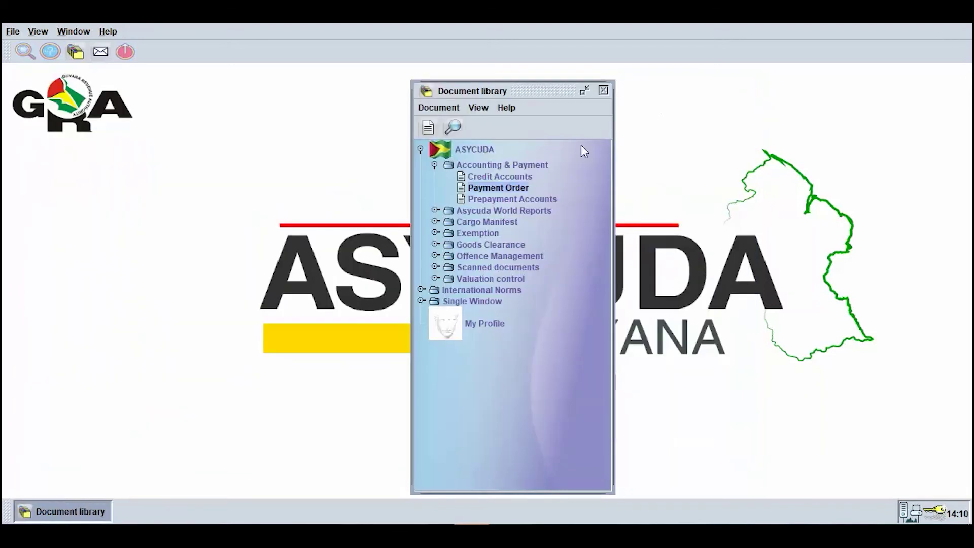
pyautogui.rightClick(466, 189)
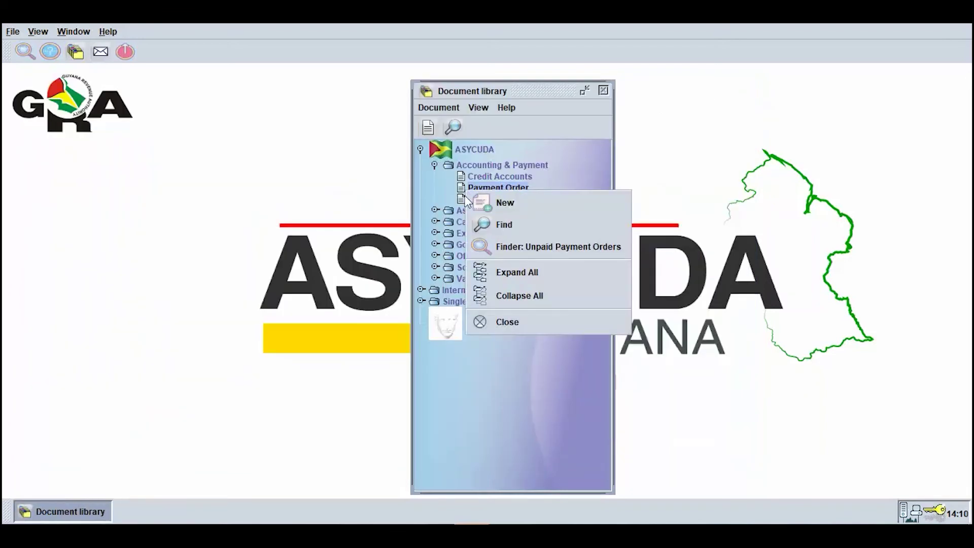
pyautogui.click(466, 226)
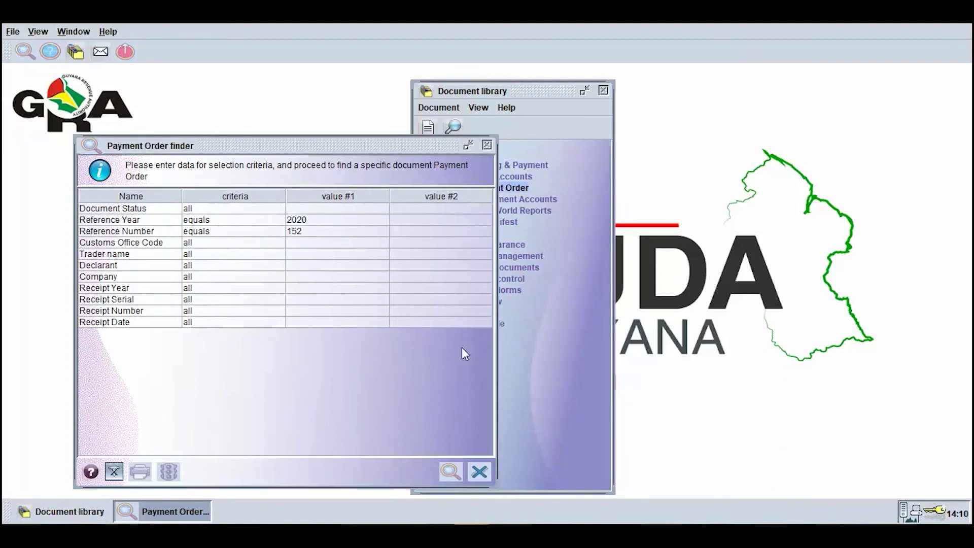
pyautogui.click(446, 471)
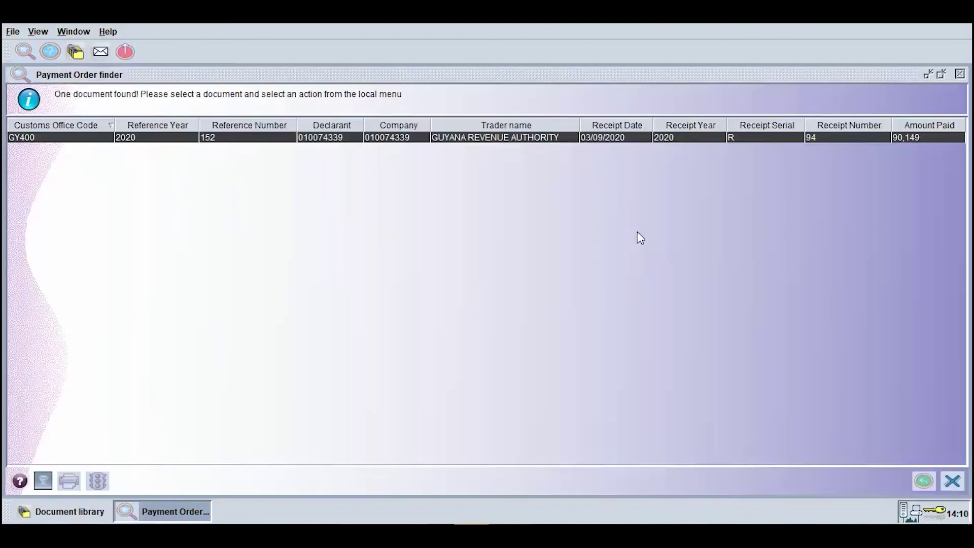
# View details of paid payment order 2020-152 and request printing of receipt 2020 R 94.
pyautogui.rightClick(637, 140)
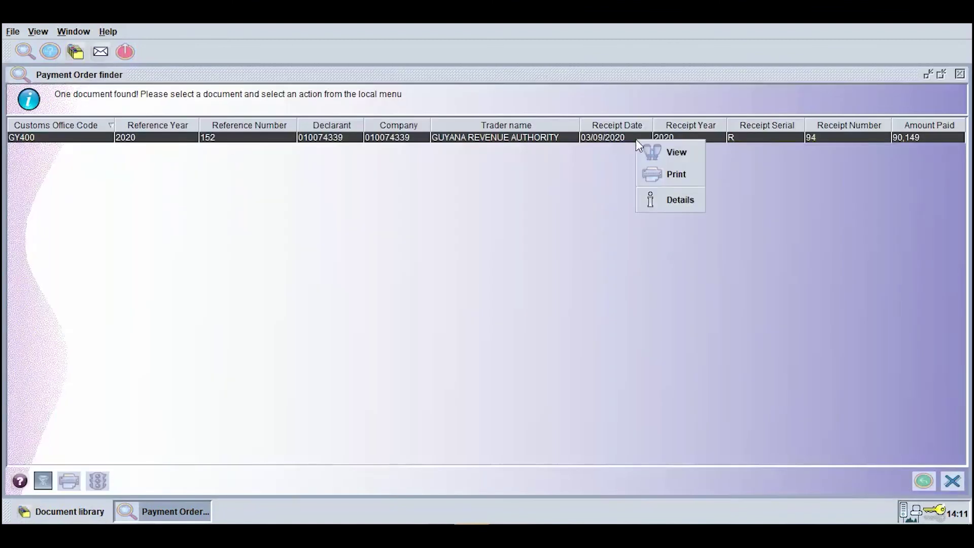
pyautogui.click(640, 205)
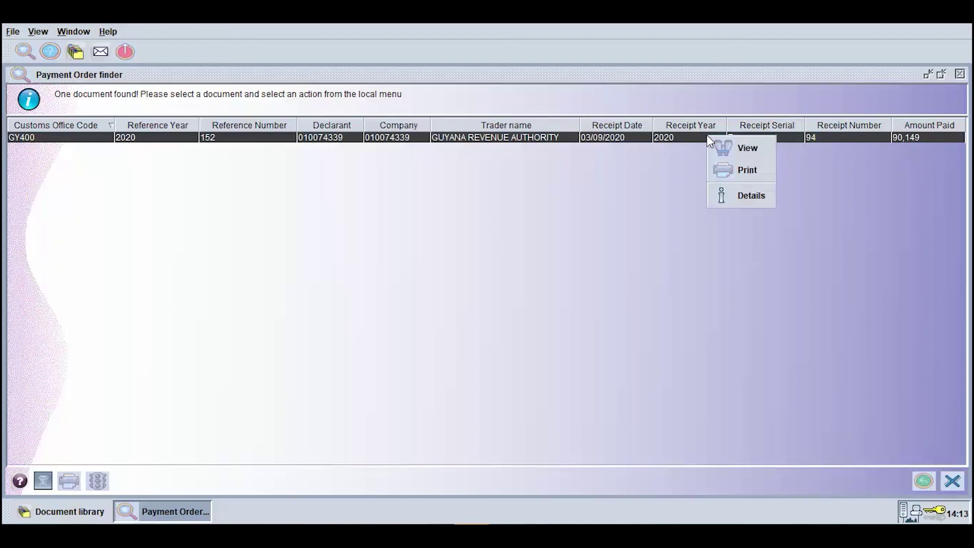
pyautogui.click(710, 170)
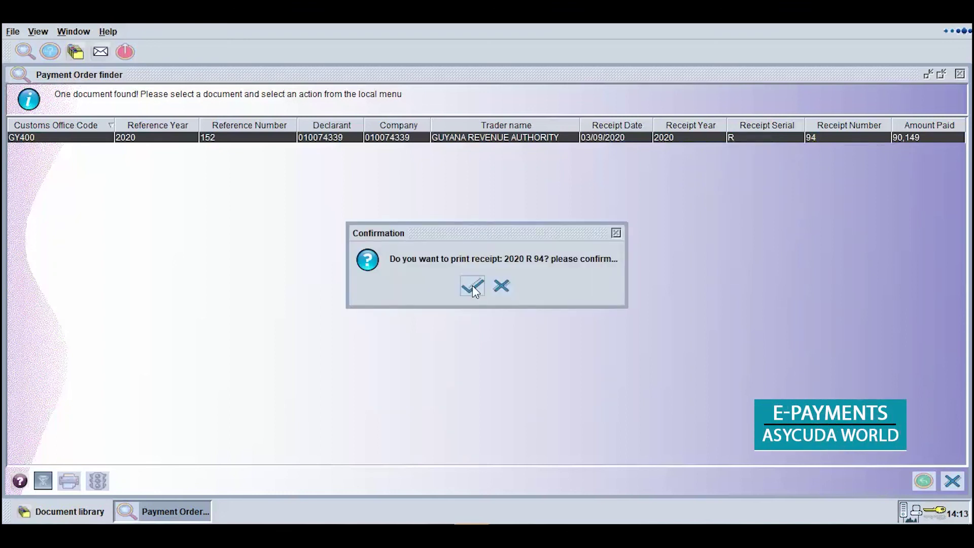